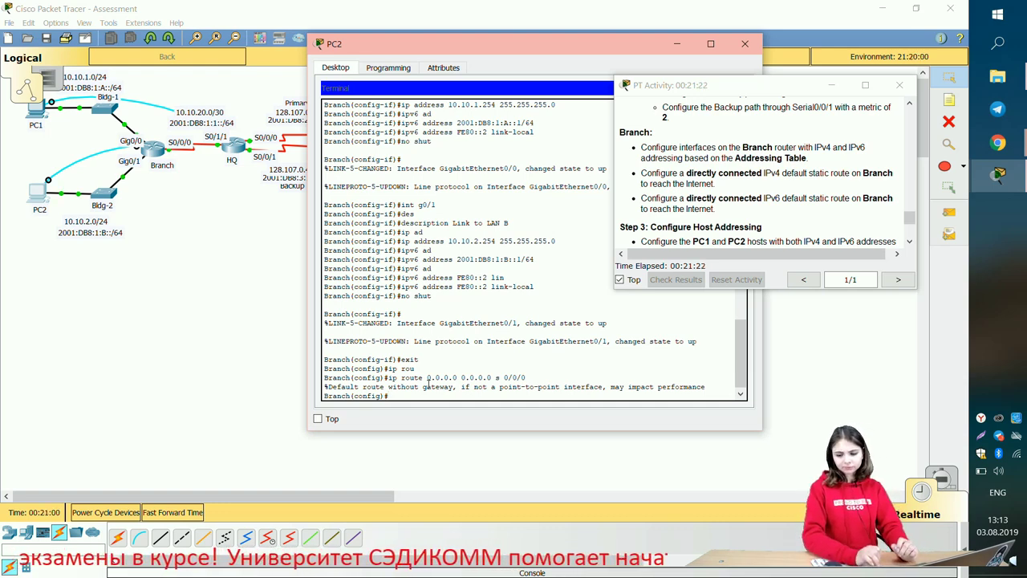
Step: Add a directly connected IPv6 default static route (::/0) on the Branch router through interface s0/0/0
{"action": "type", "text": "p"}
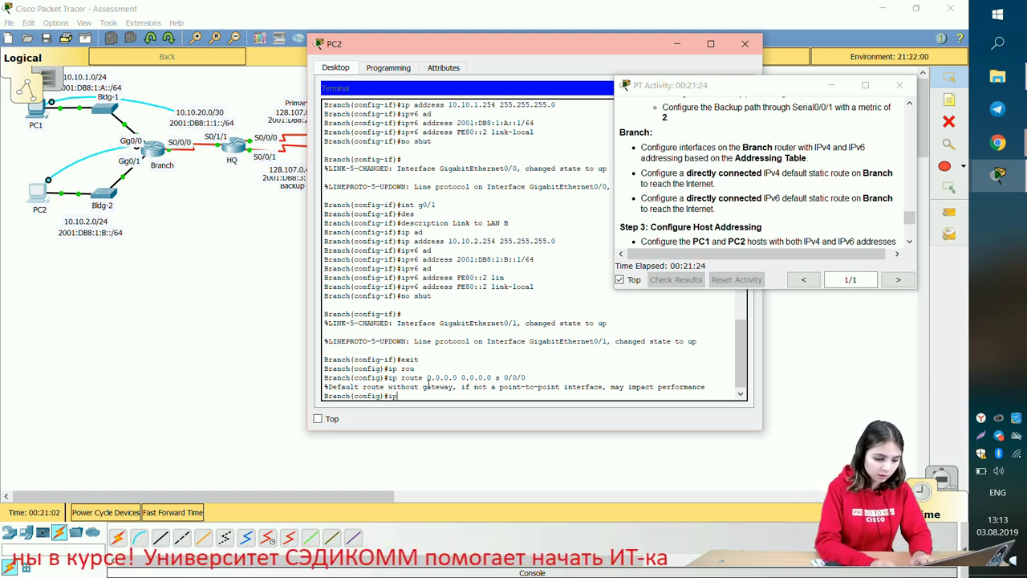
{"action": "type", "text": "v6 r"}
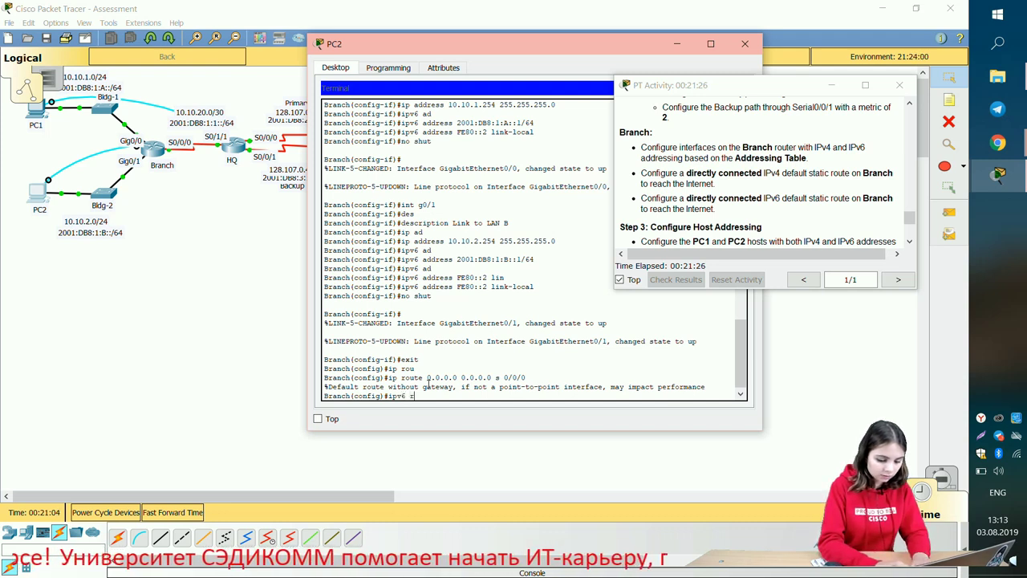
{"action": "type", "text": "oute"}
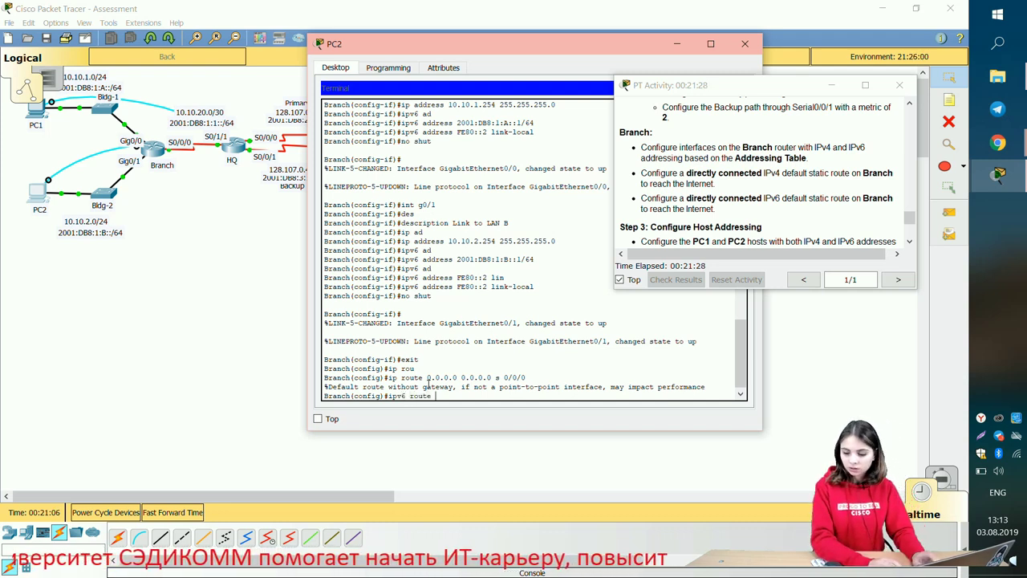
{"action": "type", "text": " ::"}
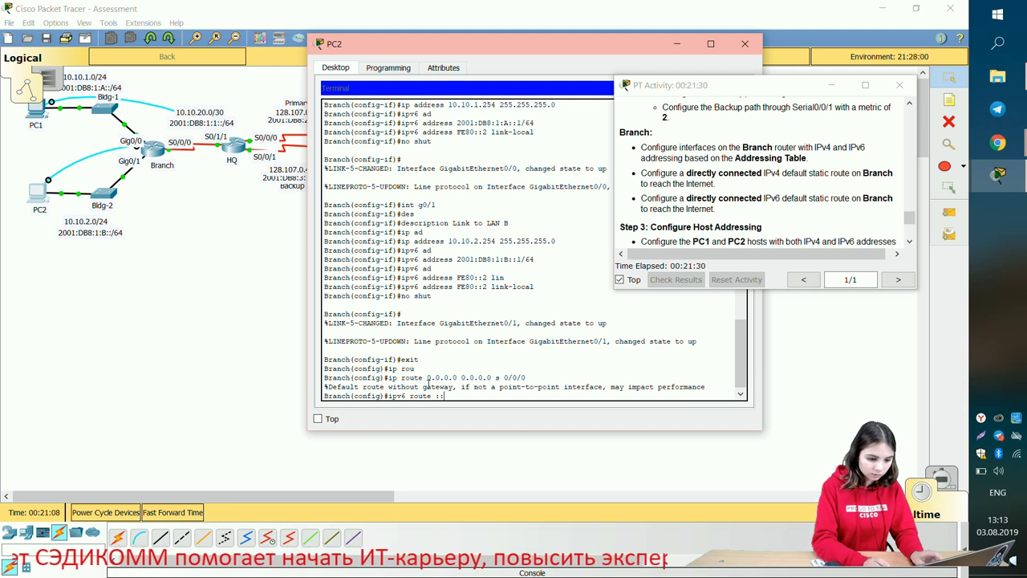
{"action": "type", "text": "?"}
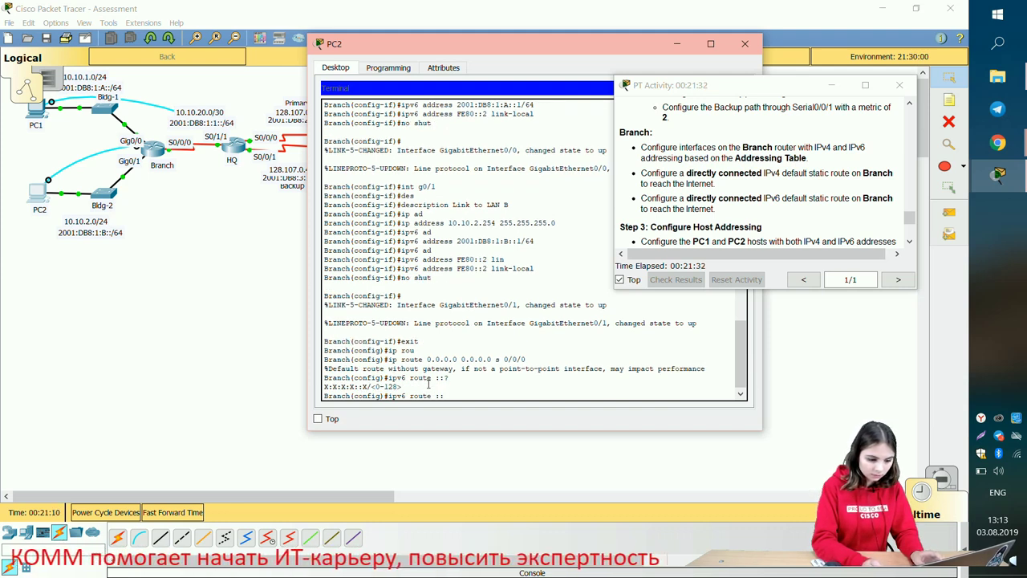
{"action": "type", "text": "/0"}
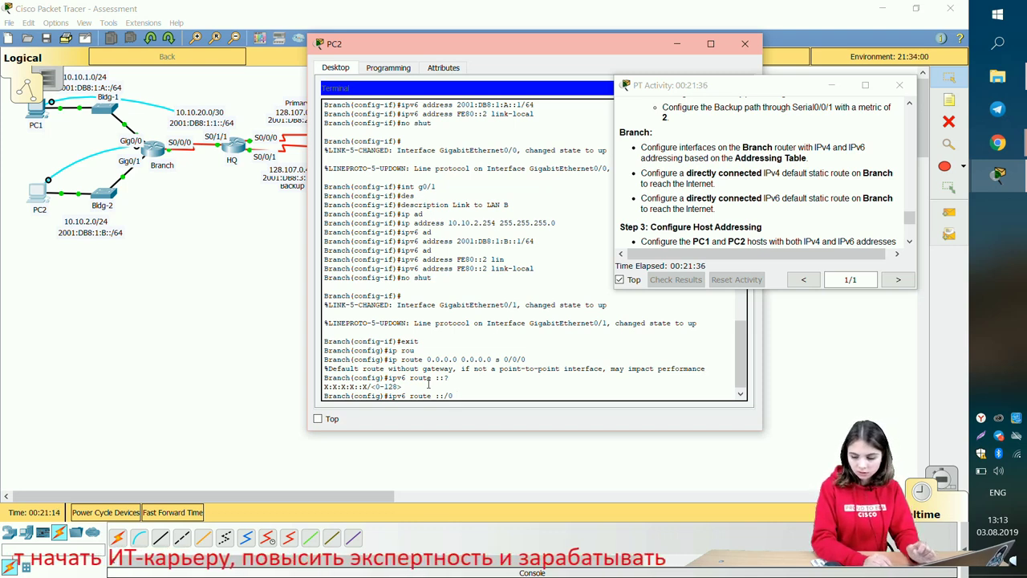
{"action": "type", "text": " s0/0/0"}
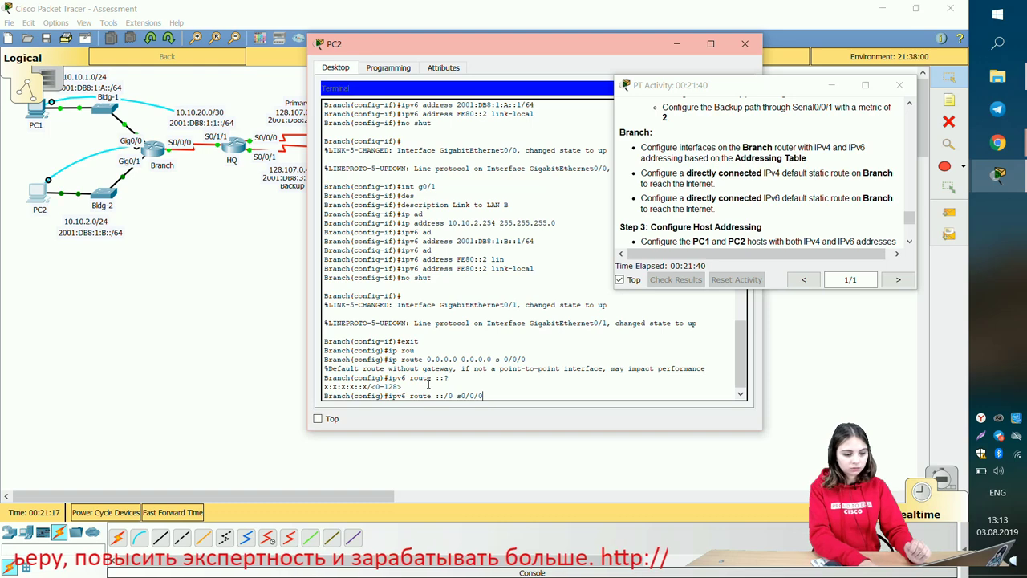
{"action": "key", "text": "Return"}
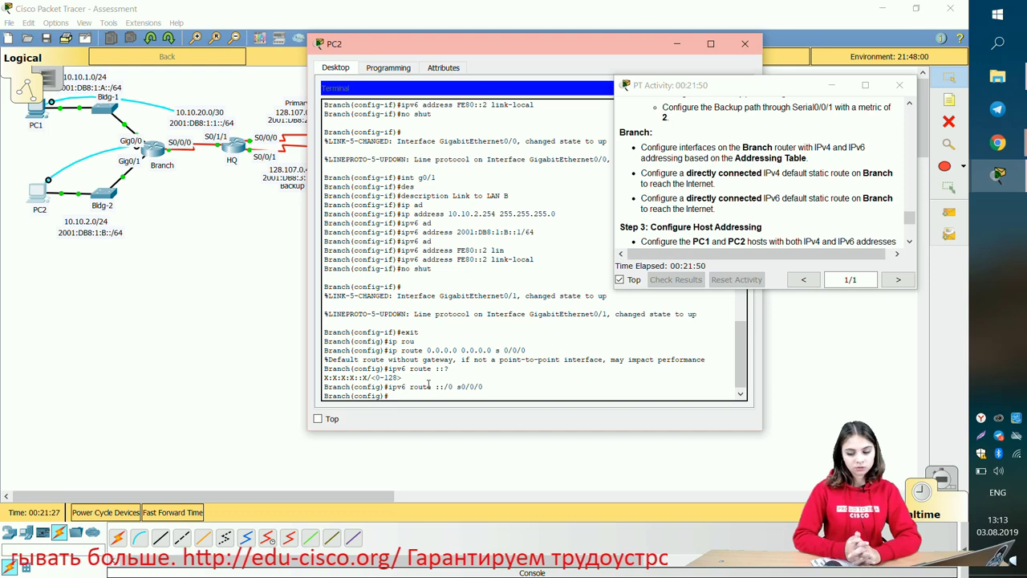
Step: Enable IPv6 unicast routing on the Branch router and close the PC2 terminal window
{"action": "type", "text": "ipv6 un"}
{"action": "key", "text": "Tab"}
{"action": "key", "text": "Return"}
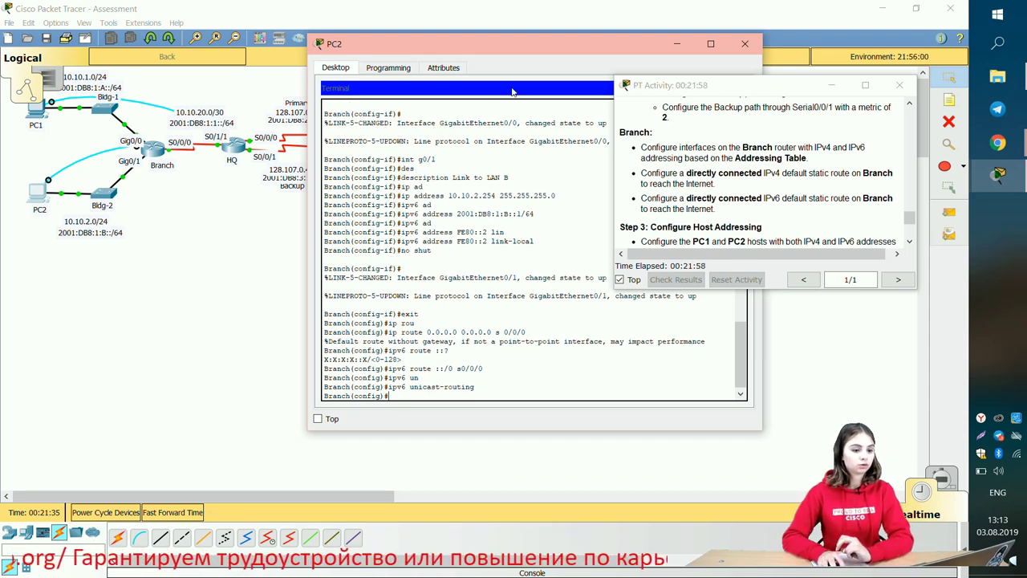
{"action": "left_click", "coordinate": [744, 43]}
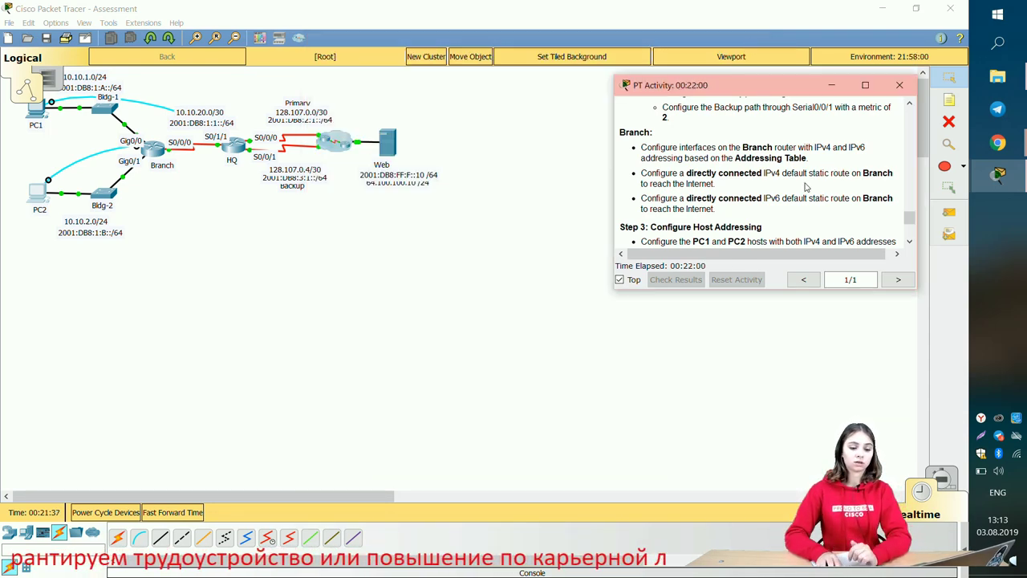
Step: Review the host addressing instructions and open PC1's IP Configuration, keeping its window clear of the activity instructions
{"action": "scroll", "coordinate": [806, 186], "scroll_direction": "down", "scroll_amount": 4}
{"action": "scroll", "coordinate": [806, 187], "scroll_direction": "up", "scroll_amount": 1}
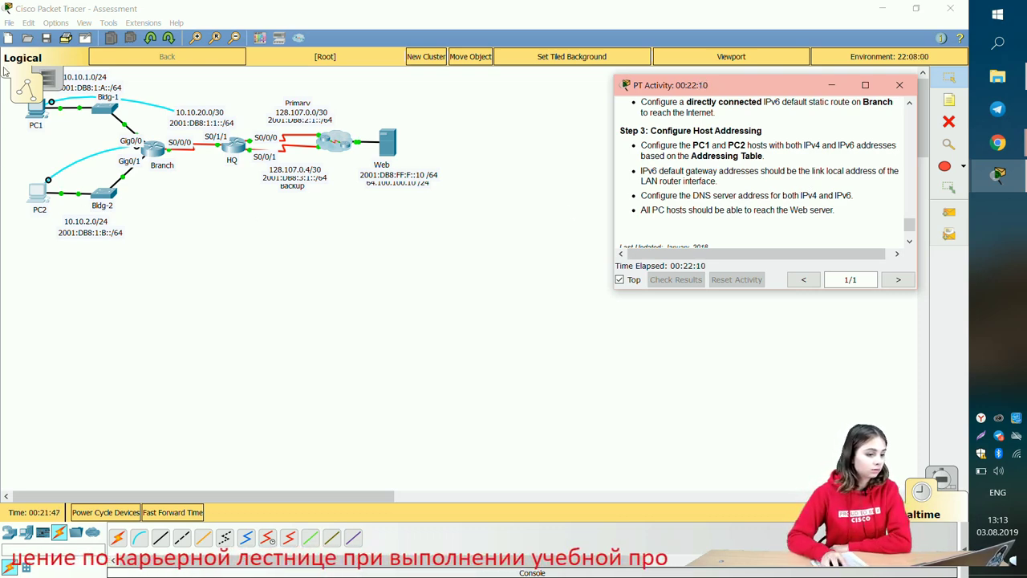
{"action": "left_click", "coordinate": [35, 119]}
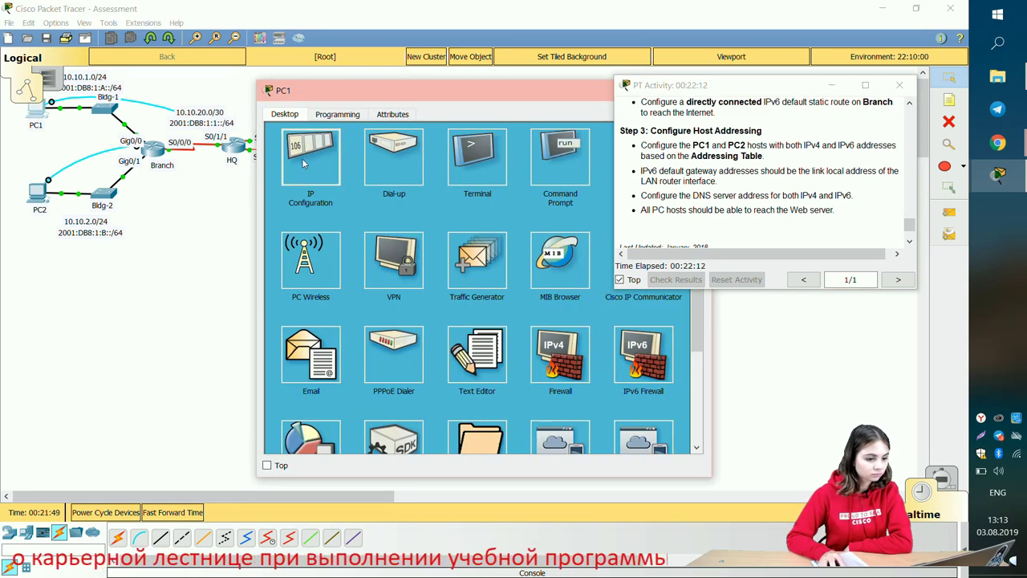
{"action": "left_click", "coordinate": [292, 170]}
{"action": "left_click_drag", "start_coordinate": [350, 92], "coordinate": [279, 76]}
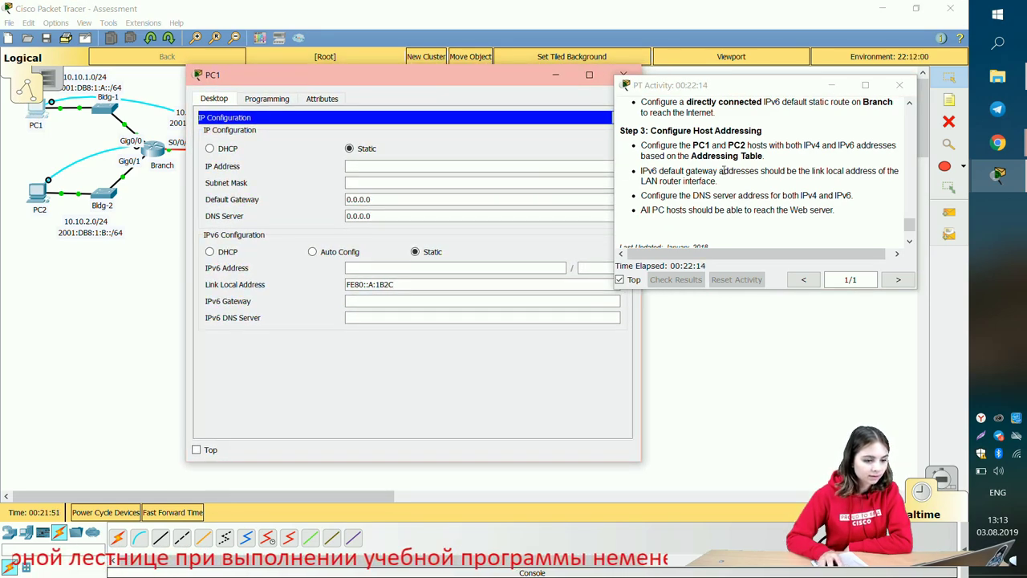
Step: Check PC1's network in the addressing table and set PC1's static IPv4 address to 10.10.1.10
{"action": "scroll", "coordinate": [807, 189], "scroll_direction": "up", "scroll_amount": 10}
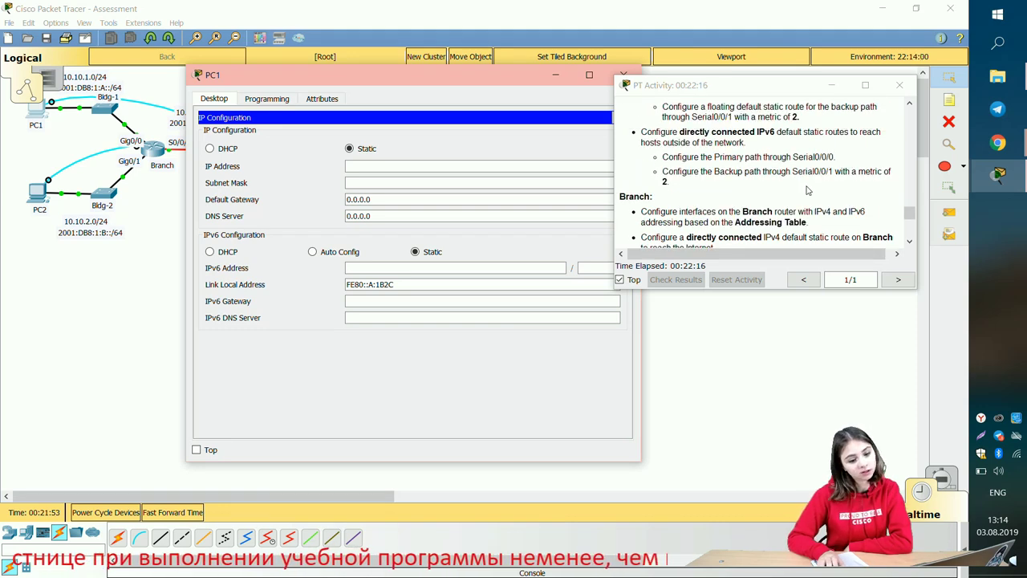
{"action": "scroll", "coordinate": [807, 190], "scroll_direction": "up", "scroll_amount": 2}
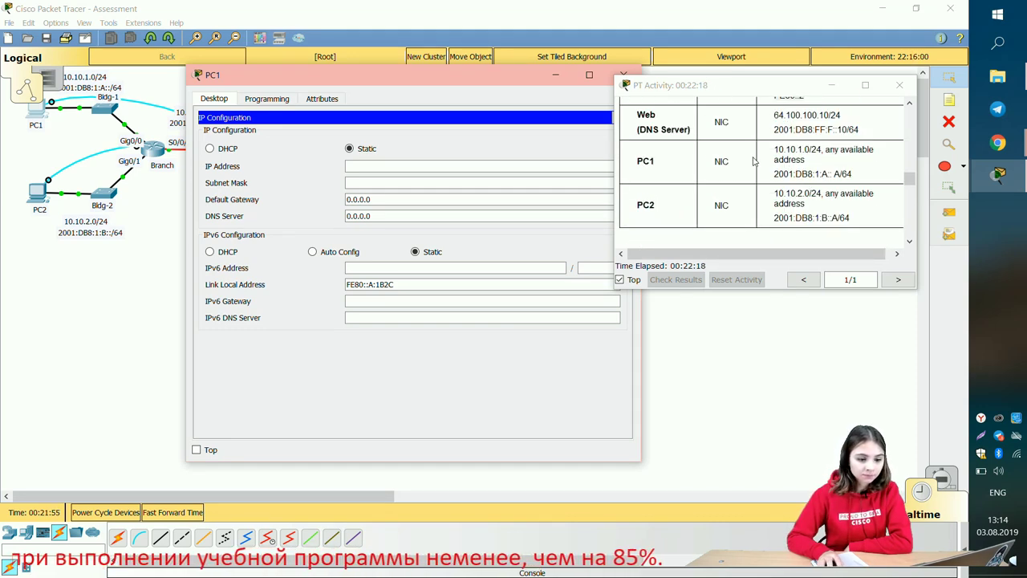
{"action": "left_click_drag", "start_coordinate": [773, 150], "coordinate": [863, 161]}
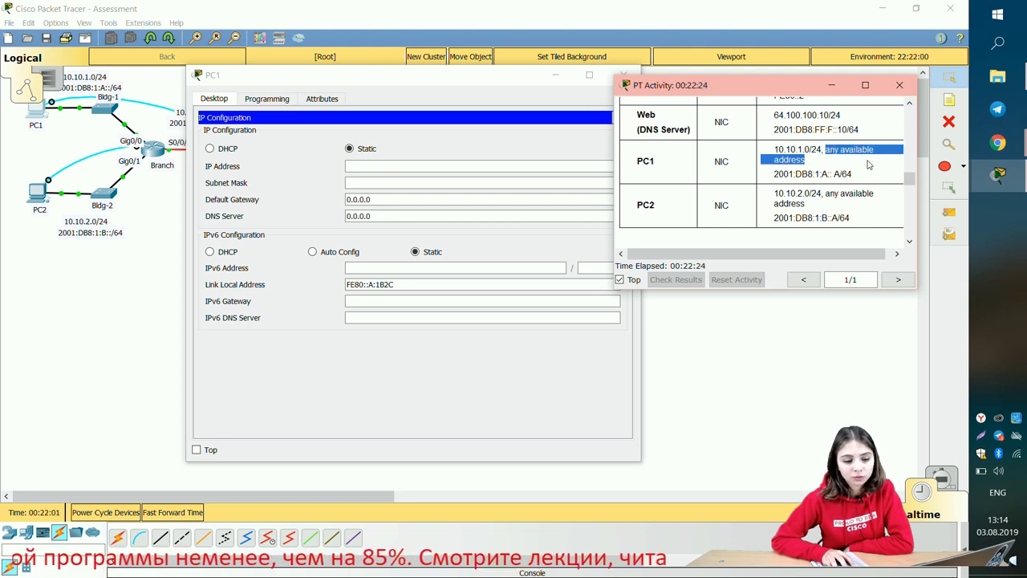
{"action": "left_click", "coordinate": [772, 165]}
{"action": "left_click", "coordinate": [363, 166]}
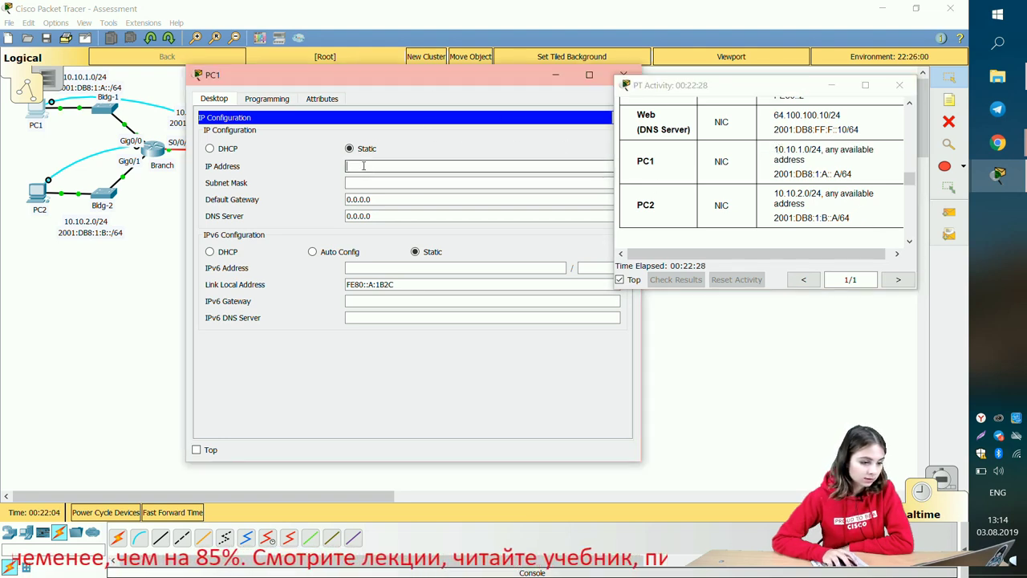
{"action": "type", "text": "10."}
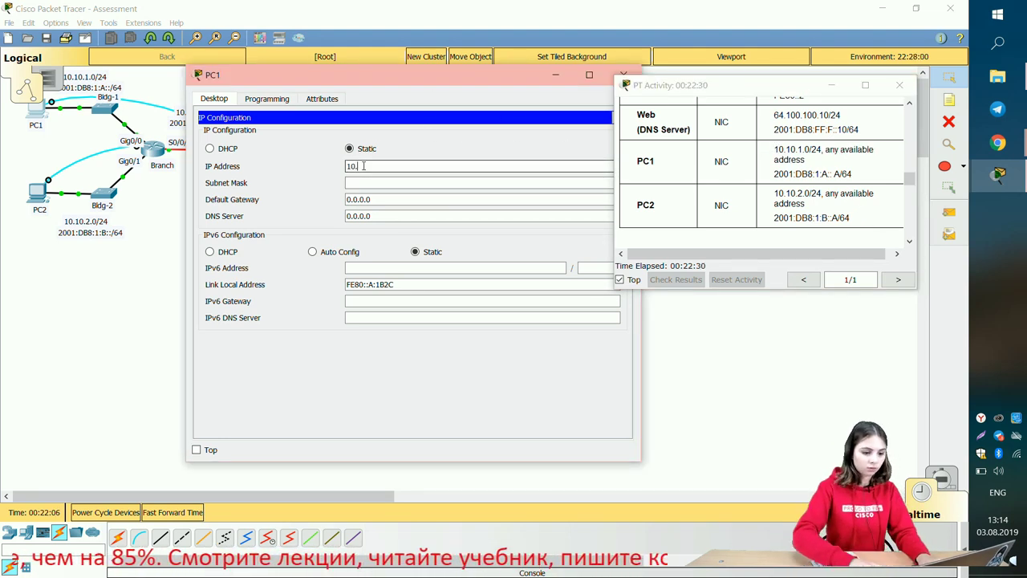
{"action": "type", "text": "10.1"}
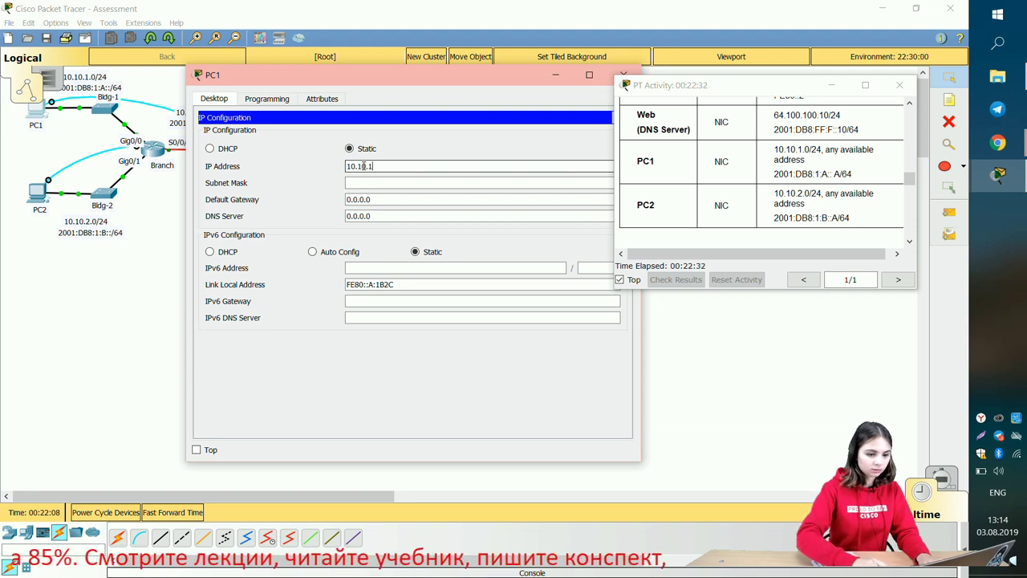
{"action": "type", "text": ".10"}
Step: Set PC1's subnet mask to 255.255.255.0
{"action": "left_click", "coordinate": [388, 184]}
{"action": "key", "text": "BackSpace"}
{"action": "key", "text": "BackSpace"}
{"action": "key", "text": "BackSpace"}
{"action": "key", "text": "BackSpace"}
{"action": "key", "text": "BackSpace"}
{"action": "key", "text": "BackSpace"}
{"action": "key", "text": "BackSpace"}
{"action": "key", "text": "BackSpace"}
{"action": "key", "text": "BackSpace"}
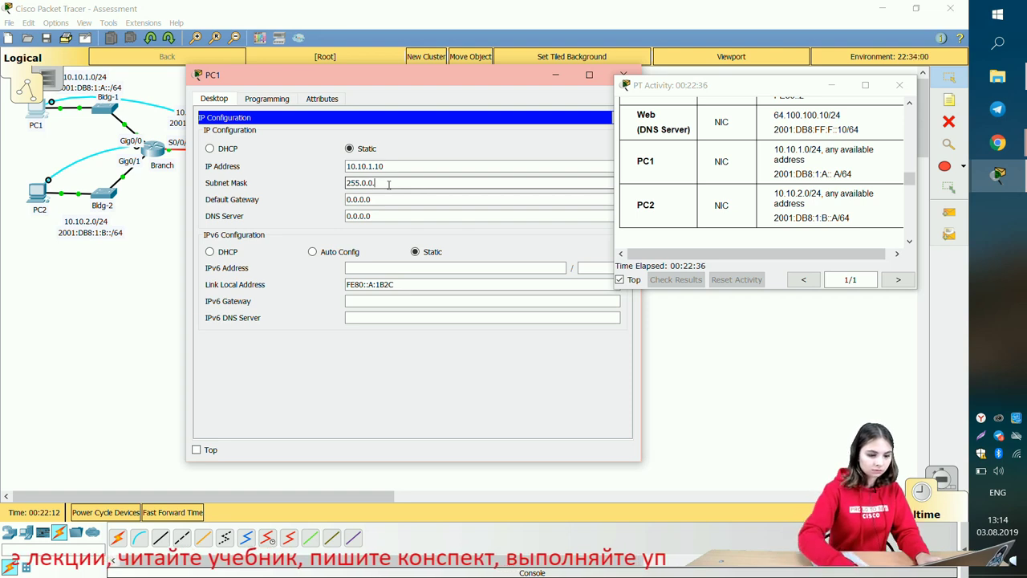
{"action": "type", "text": "255"}
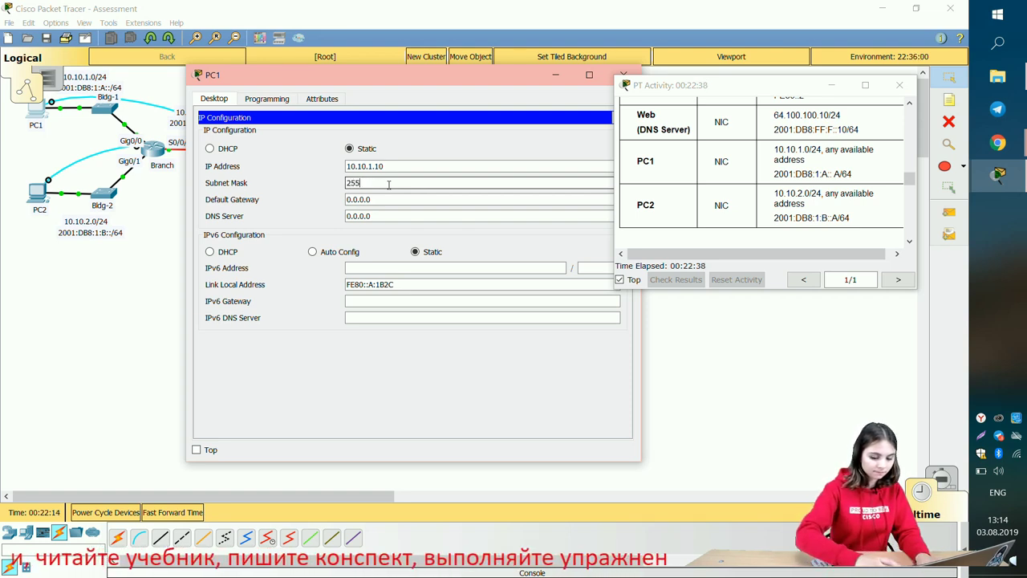
{"action": "type", "text": ".255.255"}
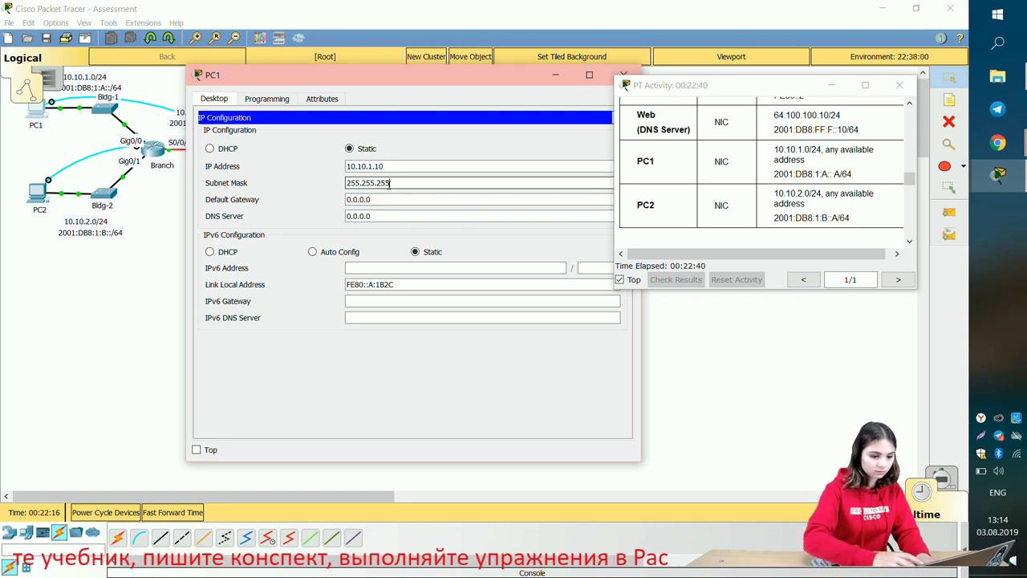
{"action": "type", "text": ".0"}
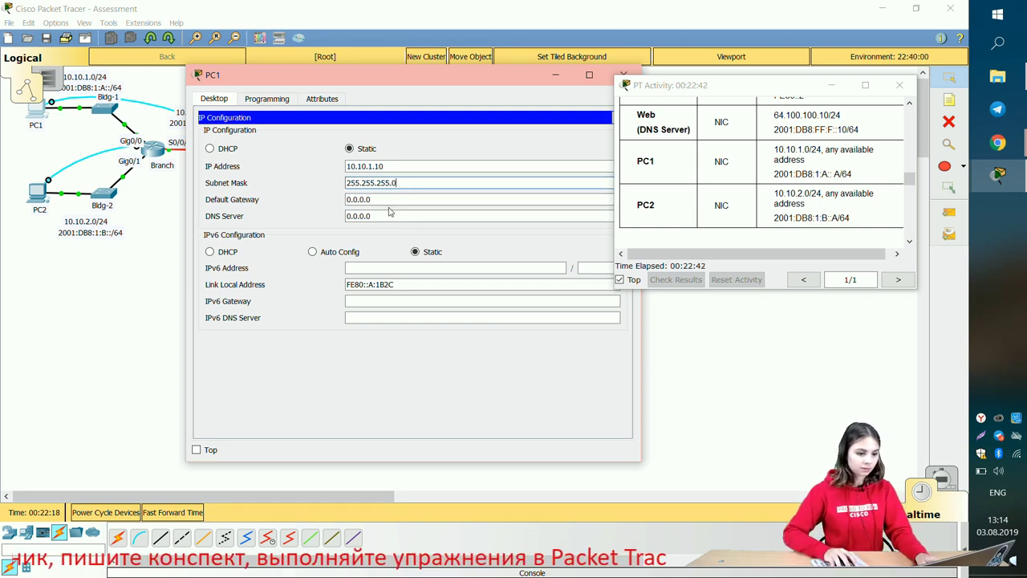
Step: Set PC1's IPv4 default gateway to 10.10.1.254, copied from Branch's Gig0/0 entry in the addressing table
{"action": "key", "text": "Tab"}
{"action": "key", "text": "BackSpace"}
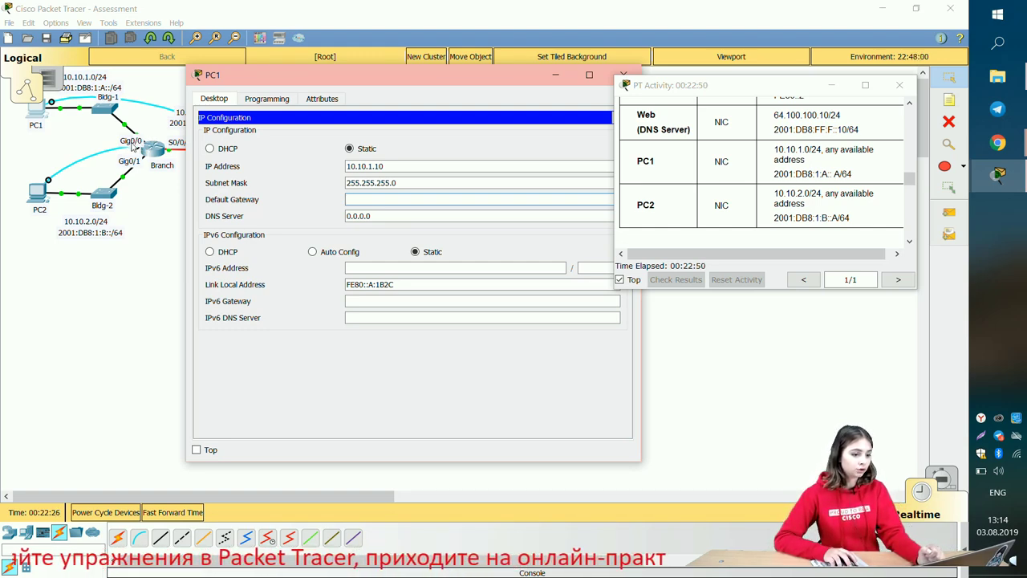
{"action": "scroll", "coordinate": [824, 208], "scroll_direction": "up", "scroll_amount": 5}
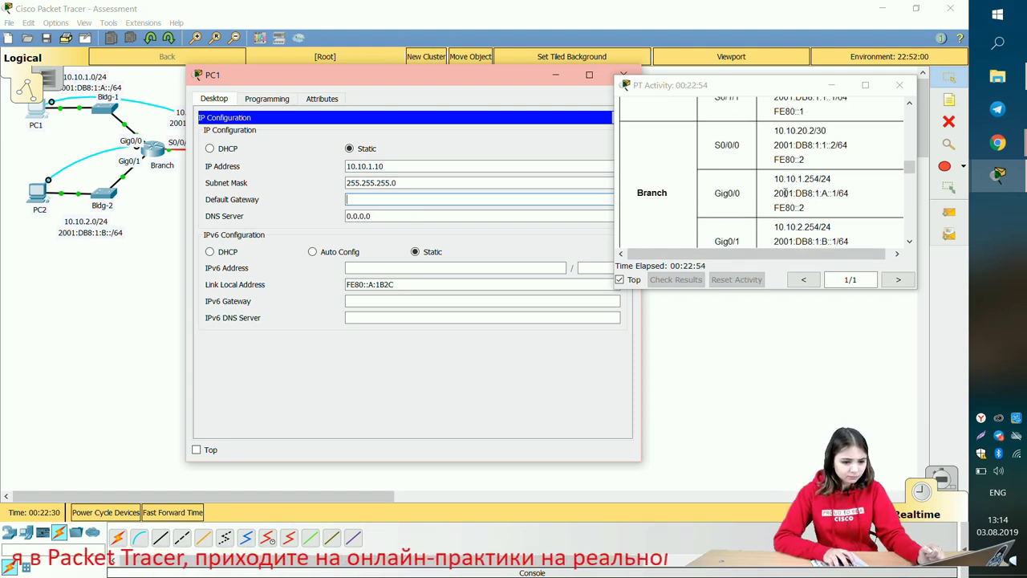
{"action": "left_click_drag", "start_coordinate": [776, 180], "coordinate": [820, 178]}
{"action": "key", "text": "ctrl+c"}
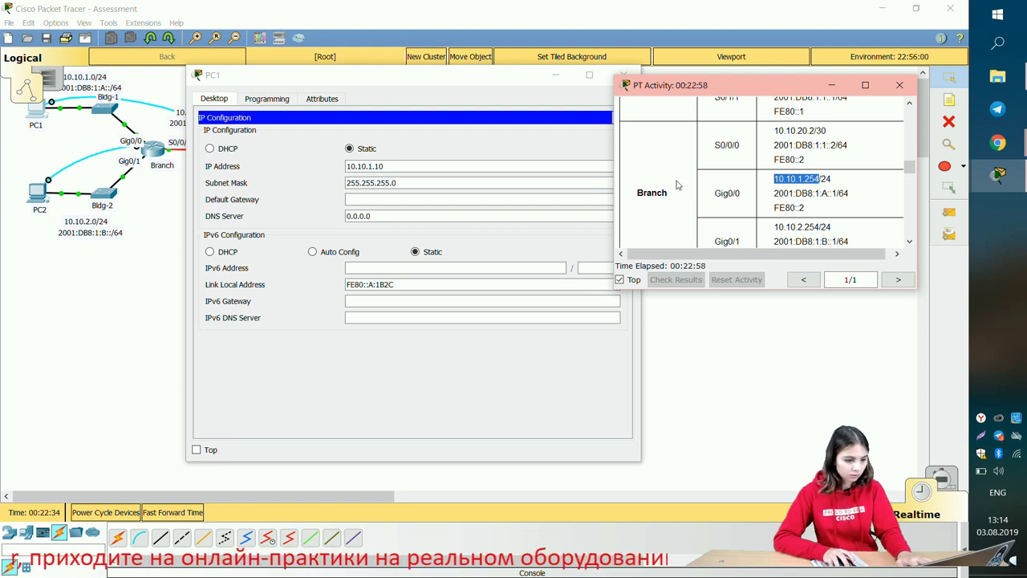
{"action": "left_click", "coordinate": [366, 199]}
{"action": "key", "text": "ctrl+v"}
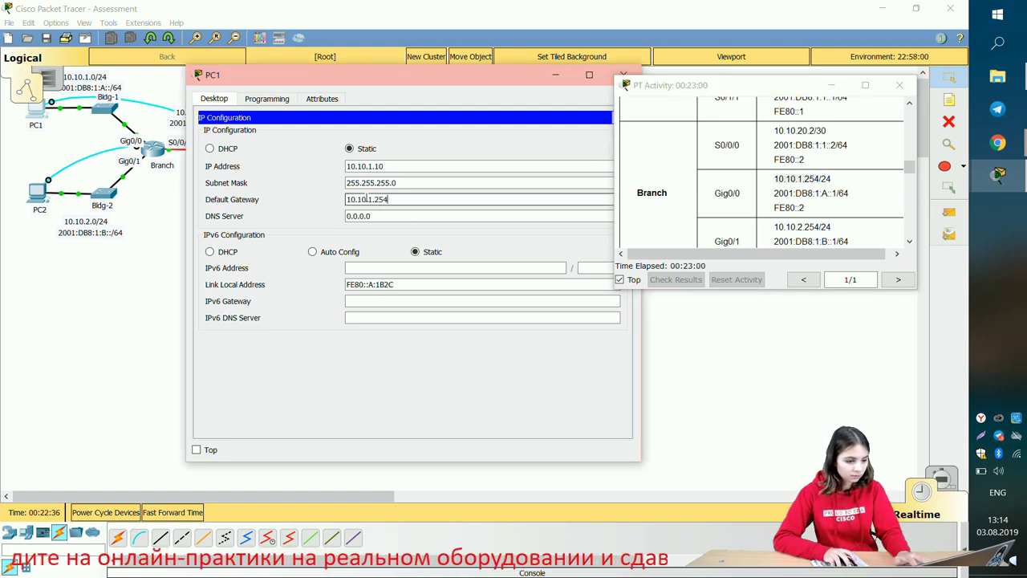
Step: Move the PC1 window clear of the topology and set its IPv4 DNS server to the Web server's address, 64.100.100.10
{"action": "left_click_drag", "start_coordinate": [385, 75], "coordinate": [410, 207]}
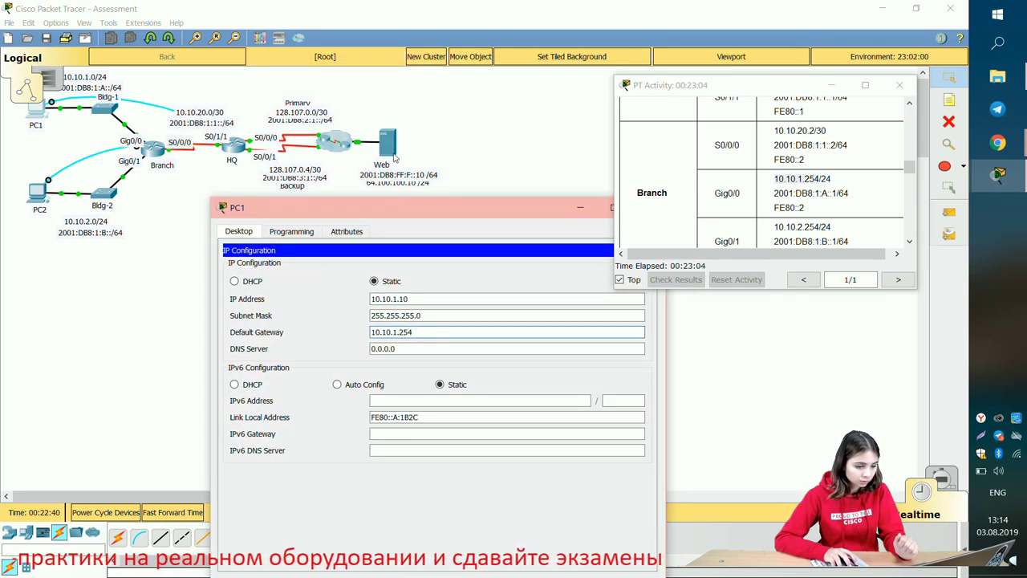
{"action": "left_click_drag", "start_coordinate": [406, 348], "coordinate": [365, 345]}
{"action": "key", "text": "BackSpace"}
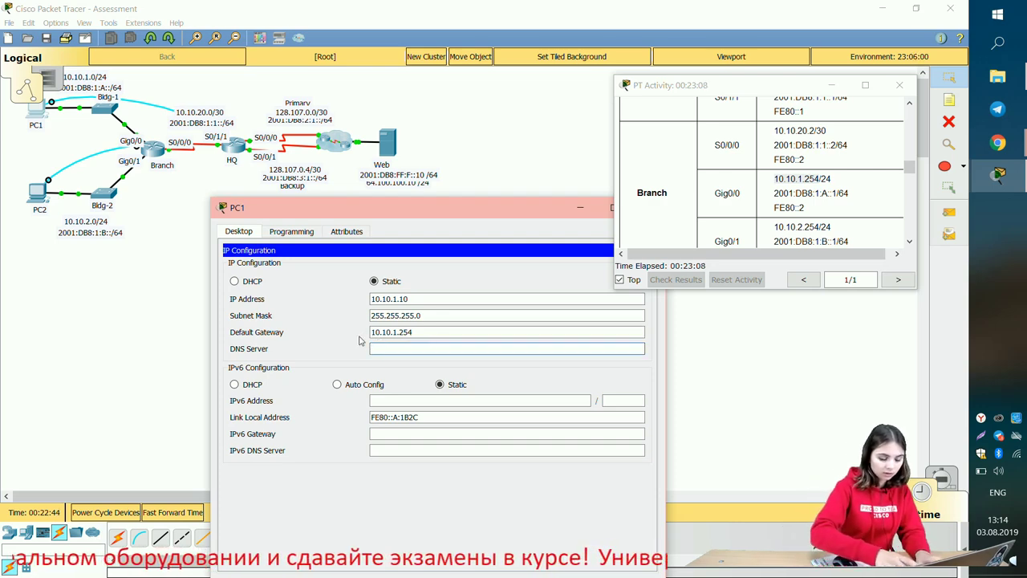
{"action": "type", "text": "64"}
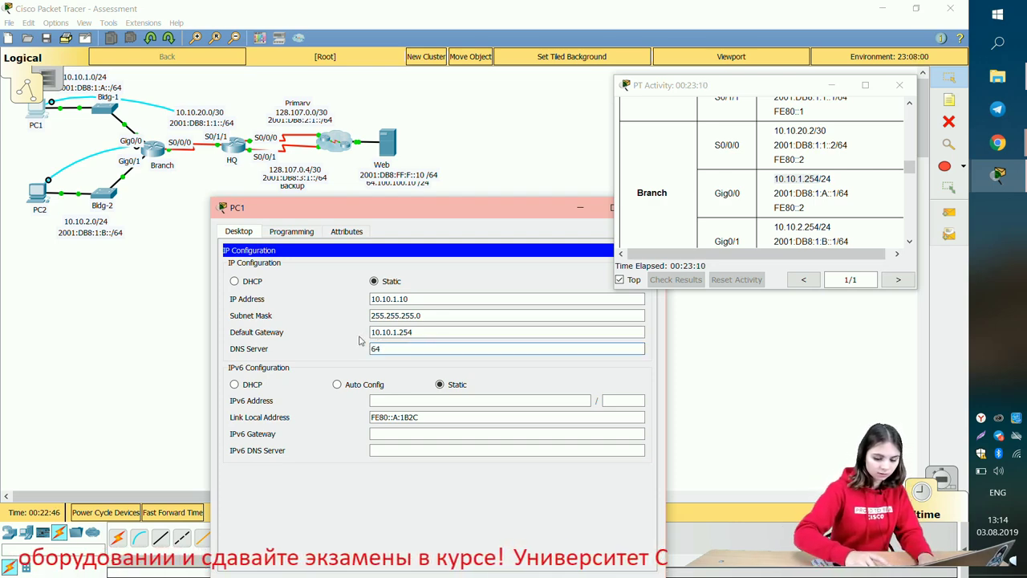
{"action": "type", "text": ".100.100."}
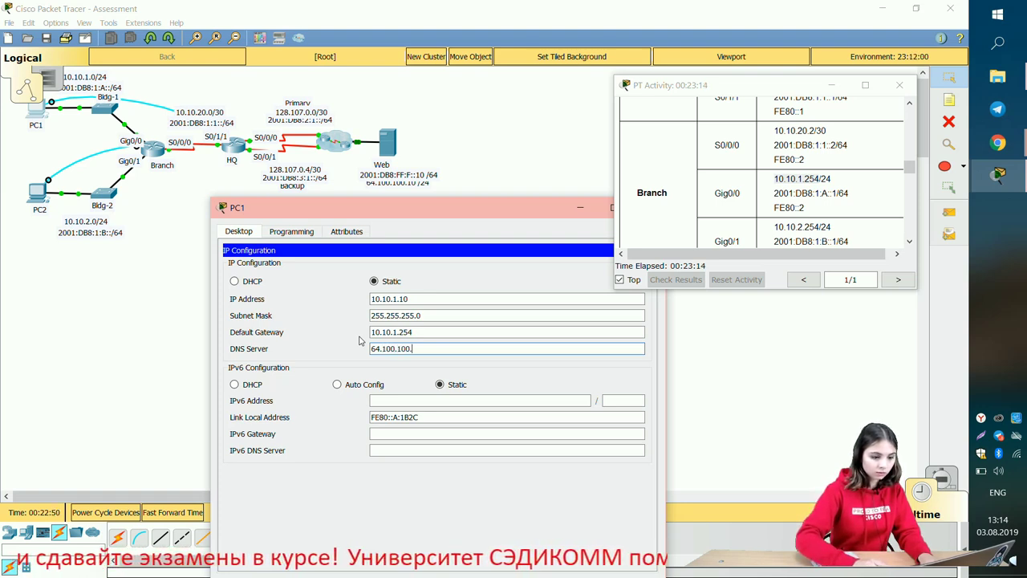
{"action": "type", "text": "10"}
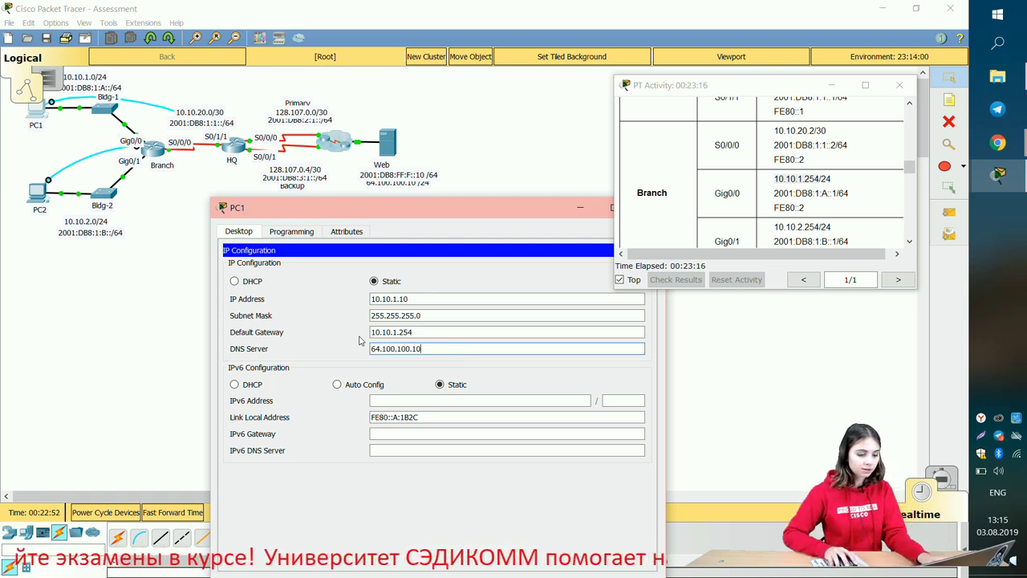
Step: Try to set PC1's IPv6 address by copying it from the addressing table's PC1 entry, with prefix length 64
{"action": "left_click", "coordinate": [385, 401]}
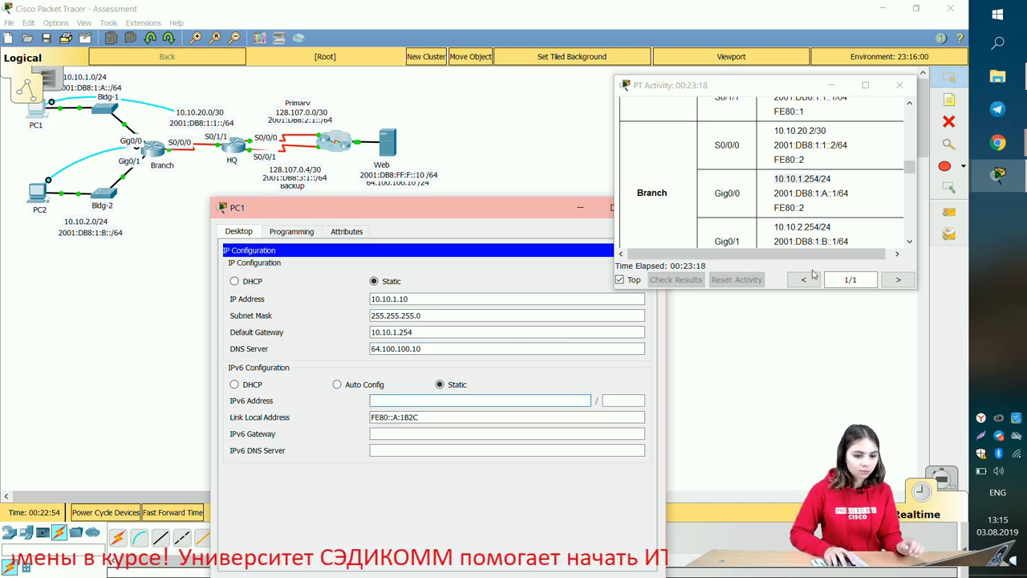
{"action": "scroll", "coordinate": [819, 221], "scroll_direction": "down", "scroll_amount": 3}
{"action": "scroll", "coordinate": [818, 221], "scroll_direction": "down", "scroll_amount": 2}
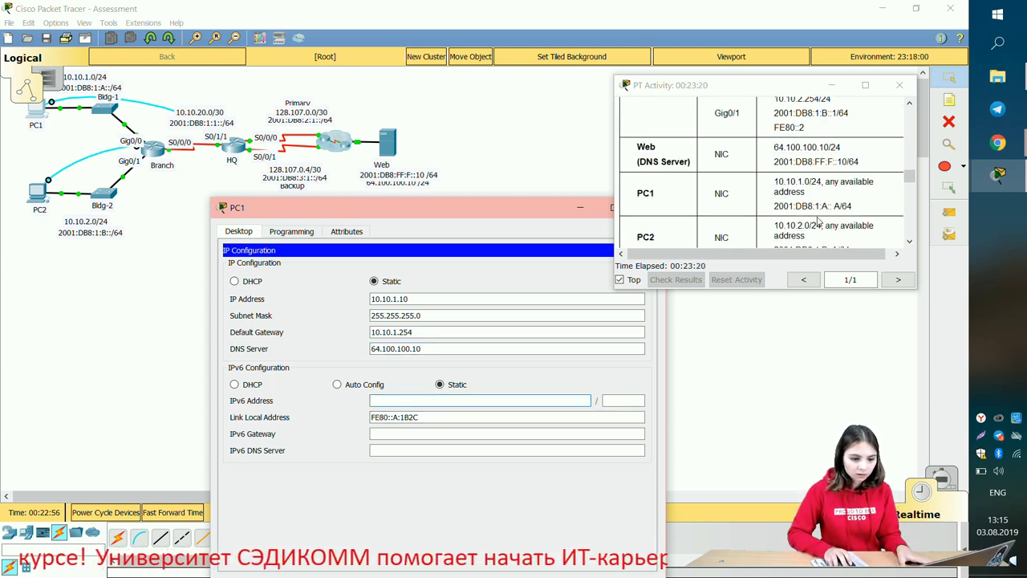
{"action": "left_click", "coordinate": [776, 172]}
{"action": "left_click_drag", "start_coordinate": [775, 172], "coordinate": [841, 175]}
{"action": "key", "text": "ctrl+c"}
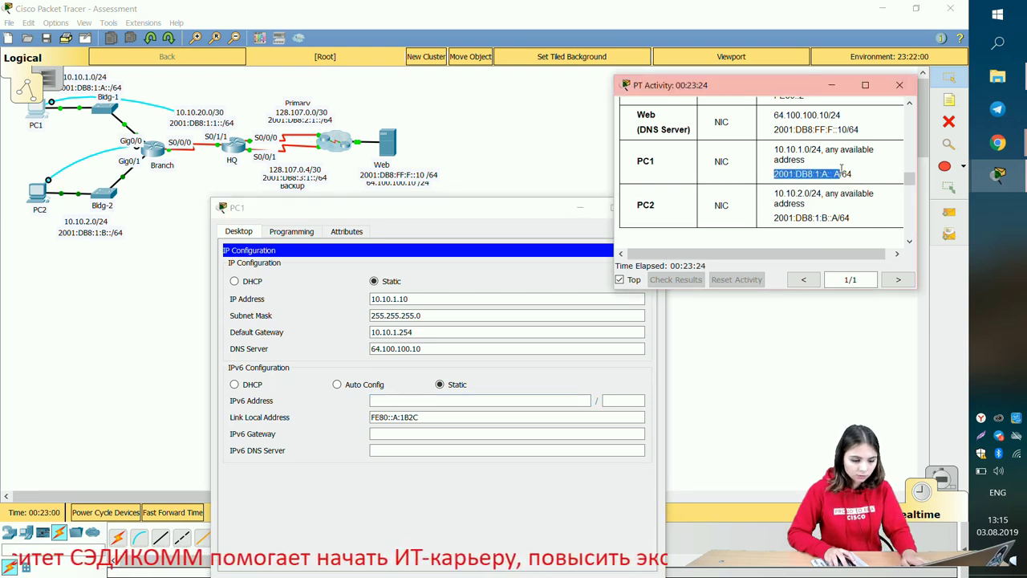
{"action": "left_click", "coordinate": [584, 401]}
{"action": "key", "text": "ctrl+v"}
{"action": "left_click", "coordinate": [614, 401]}
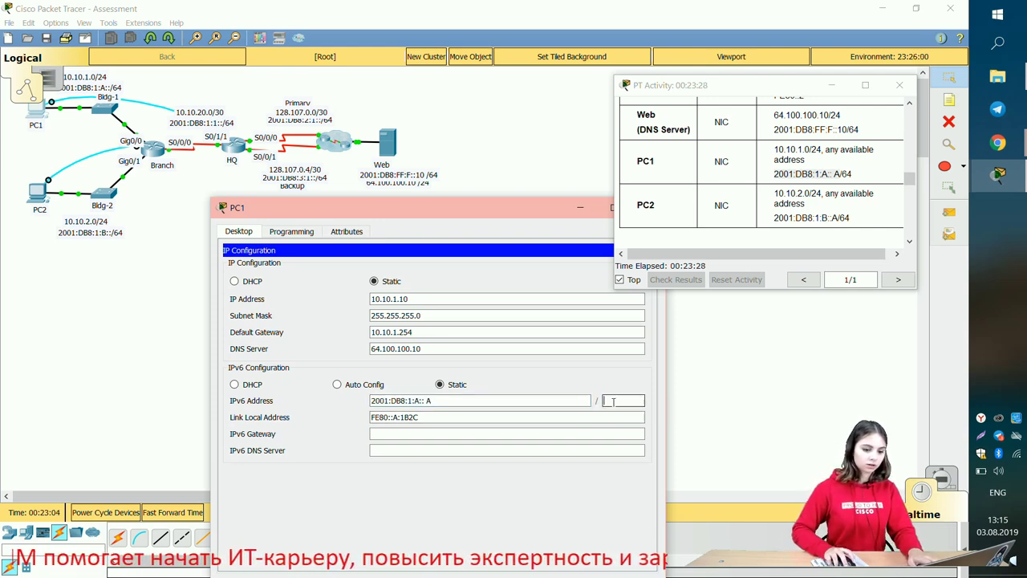
{"action": "type", "text": "64"}
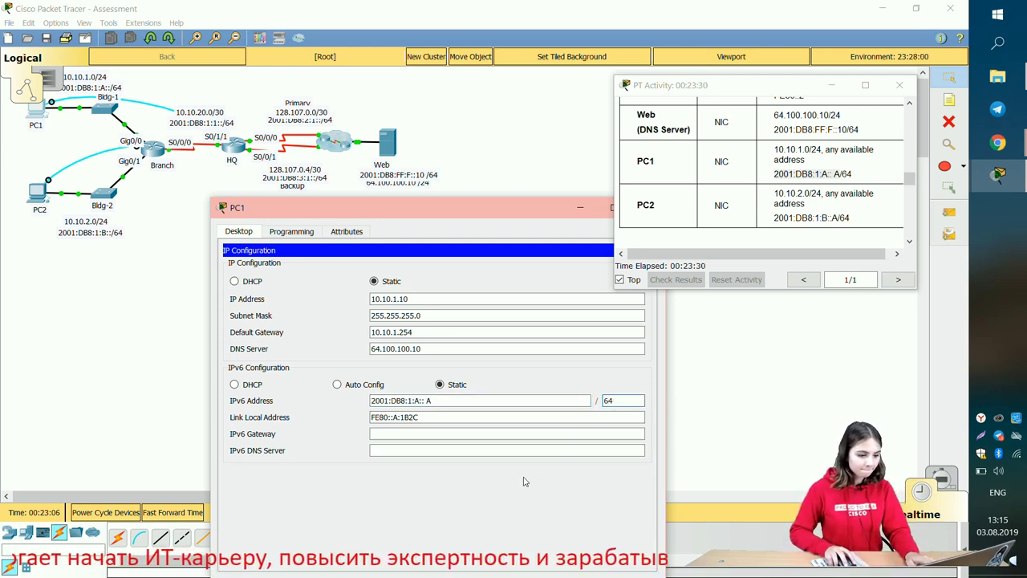
{"action": "left_click", "coordinate": [384, 436]}
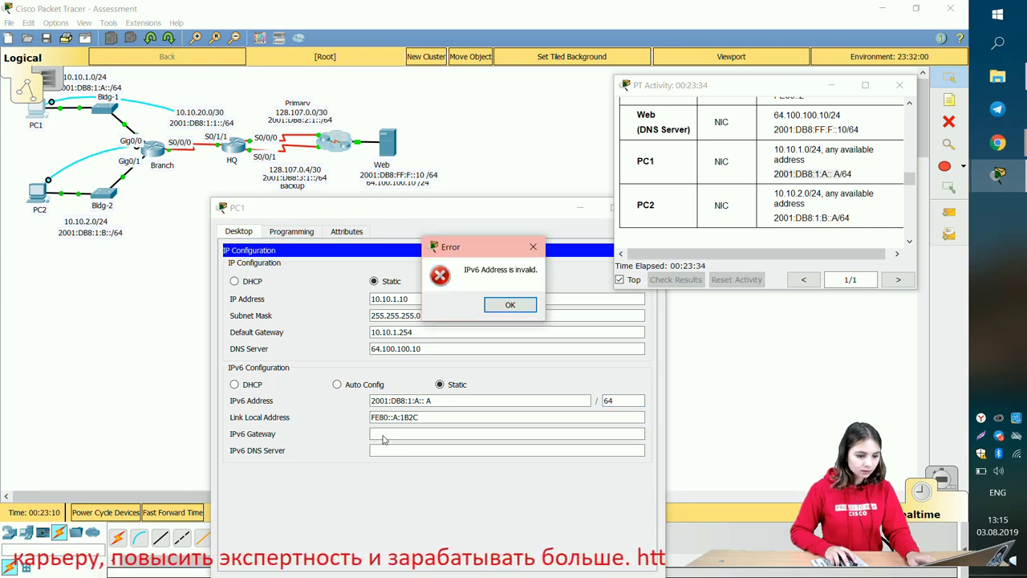
{"action": "left_click", "coordinate": [498, 308]}
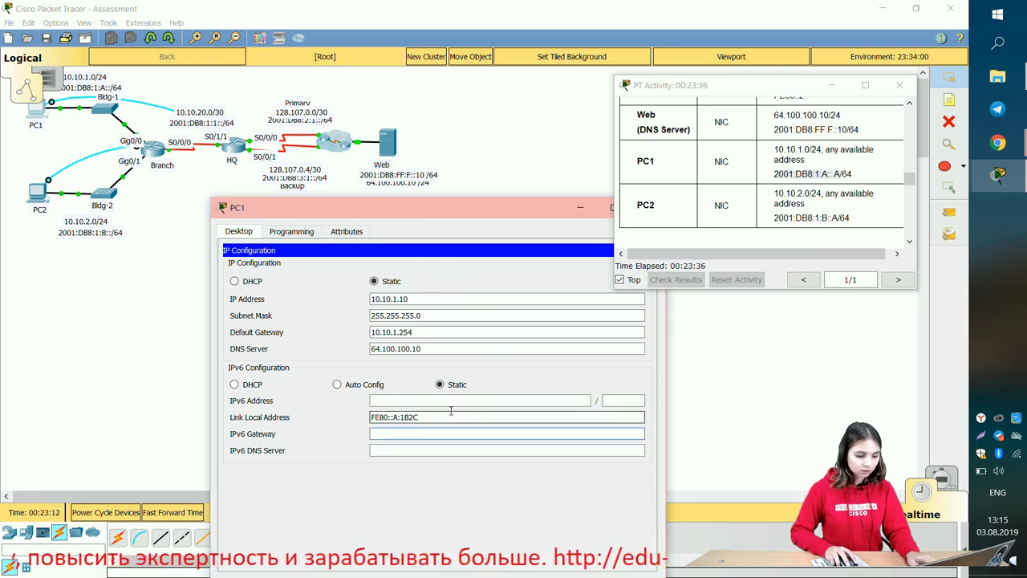
Step: Enter 2001:db8:1:A::A by hand as PC1's static IPv6 address, without any space
{"action": "left_click", "coordinate": [803, 176]}
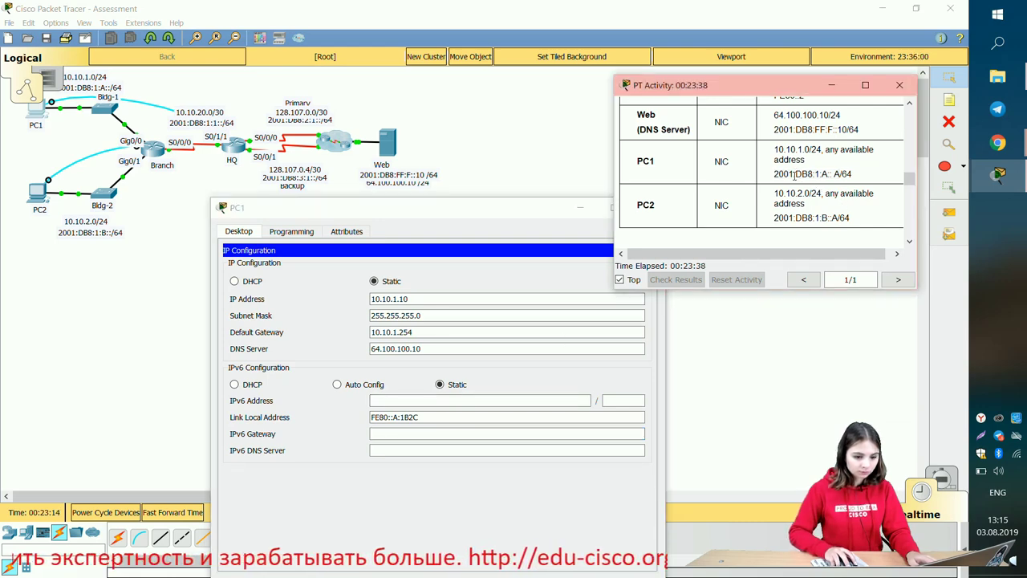
{"action": "left_click", "coordinate": [378, 397]}
{"action": "type", "text": "2001"}
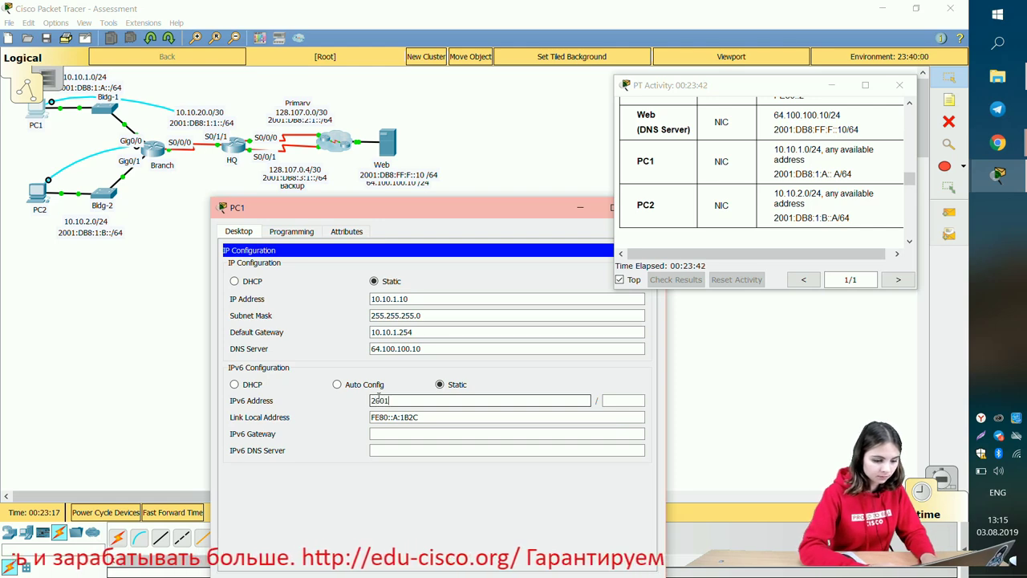
{"action": "key", "text": "BackSpace"}
{"action": "key", "text": "BackSpace"}
{"action": "key", "text": "BackSpace"}
{"action": "type", "text": "001:"}
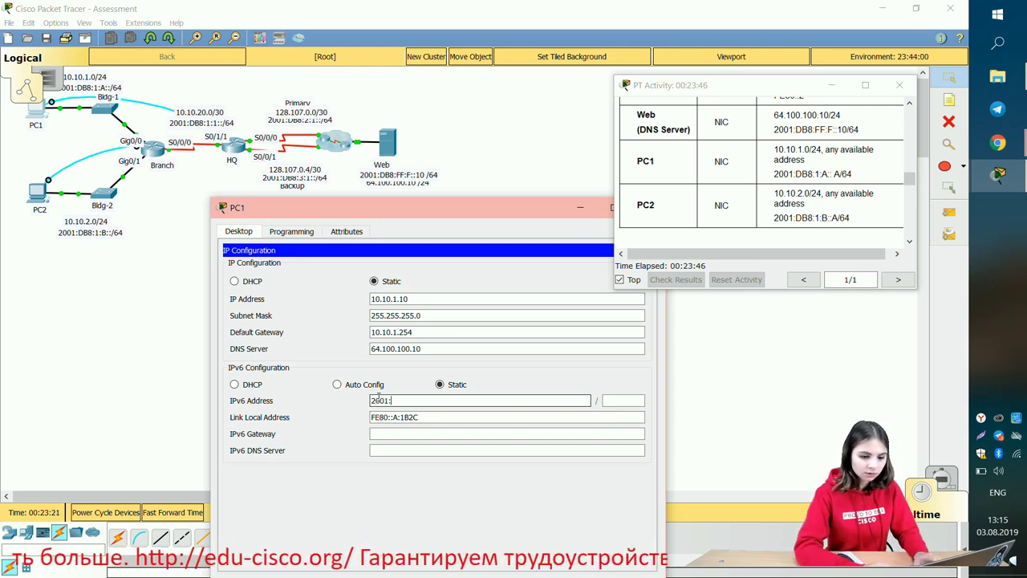
{"action": "type", "text": "db8:"}
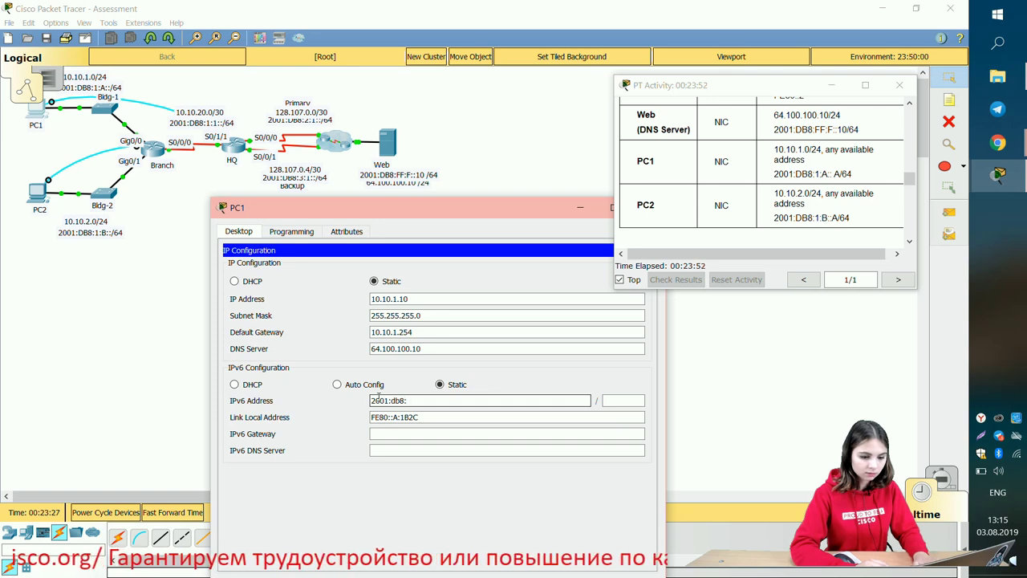
{"action": "type", "text": "1"}
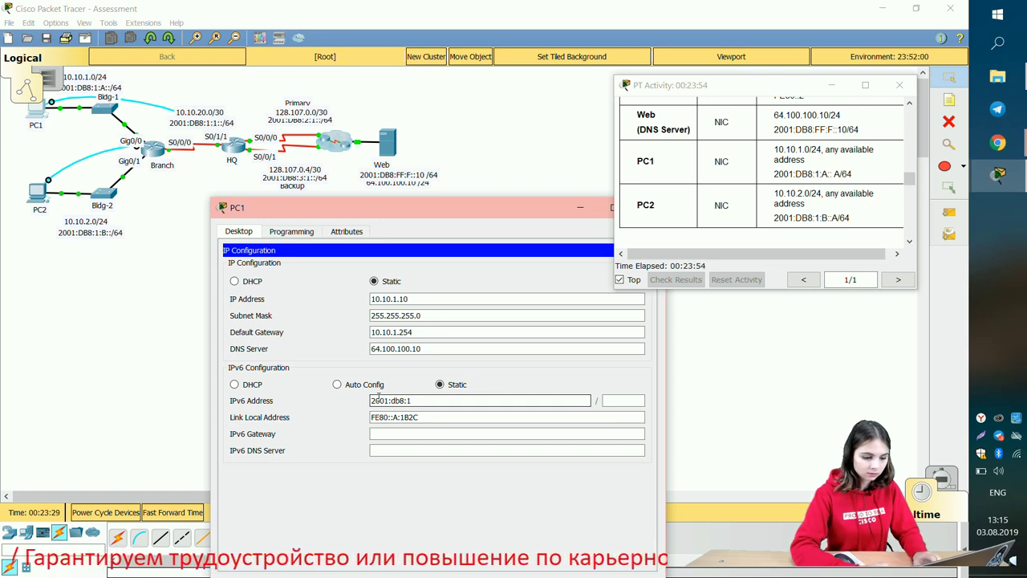
{"action": "type", "text": ":"}
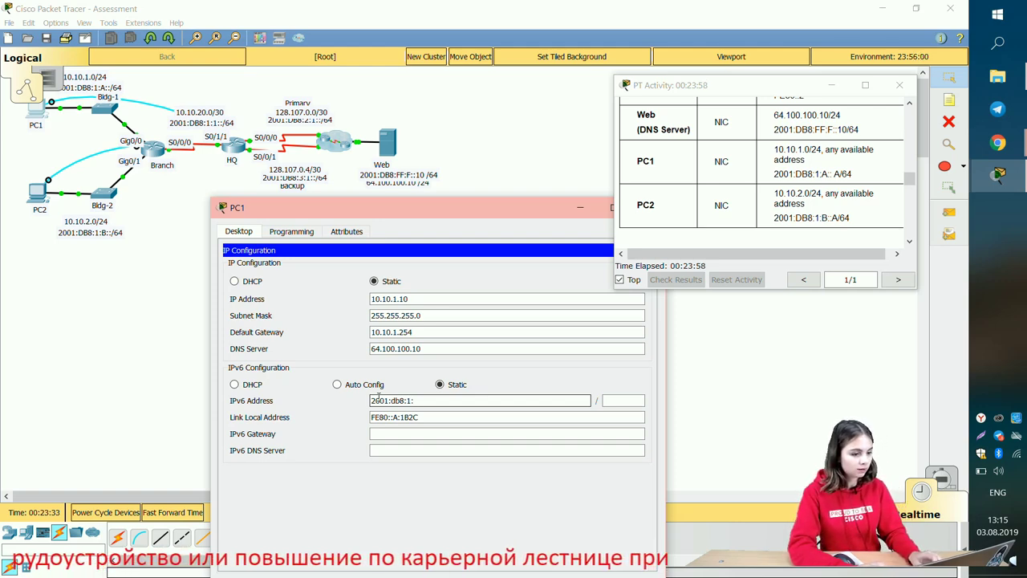
{"action": "type", "text": "A"}
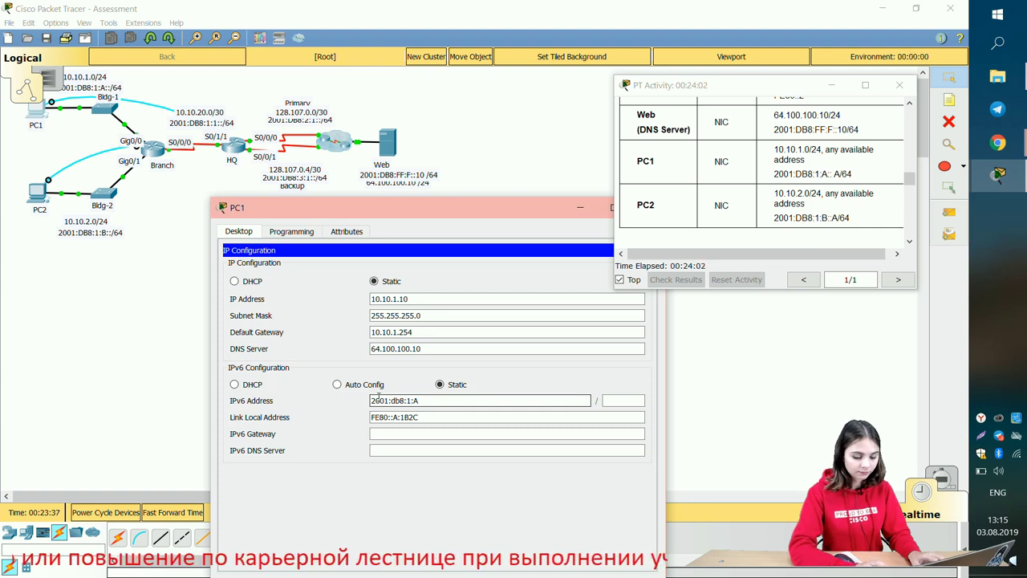
{"action": "type", "text": "::"}
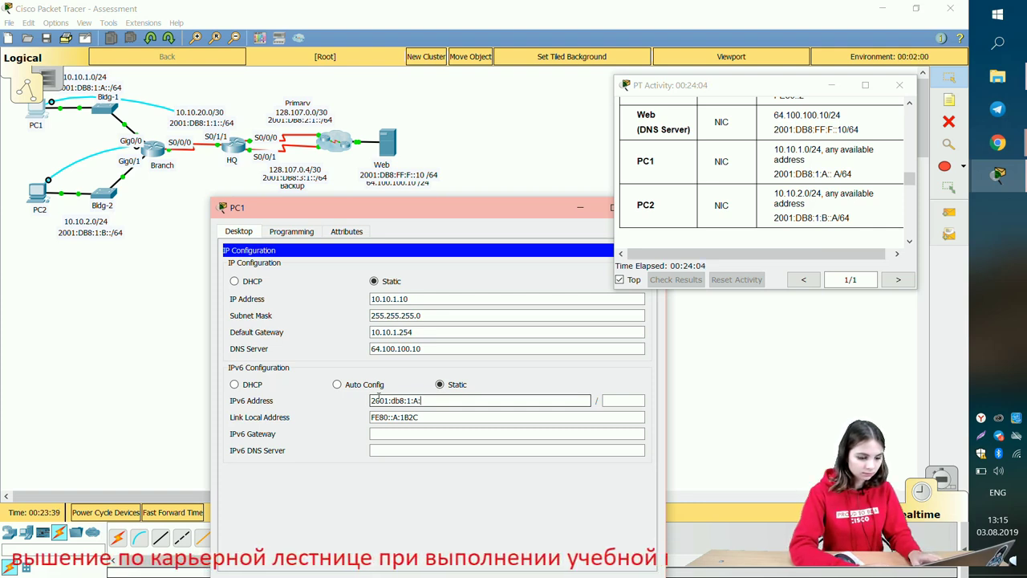
{"action": "type", "text": ":A"}
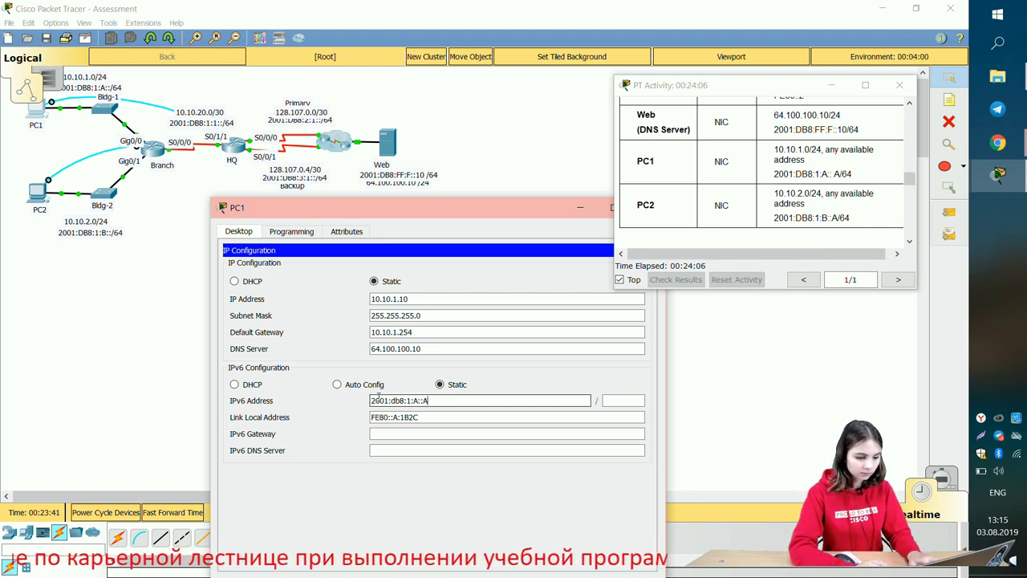
Step: Set the prefix length of PC1's IPv6 address to 64
{"action": "left_click", "coordinate": [610, 402]}
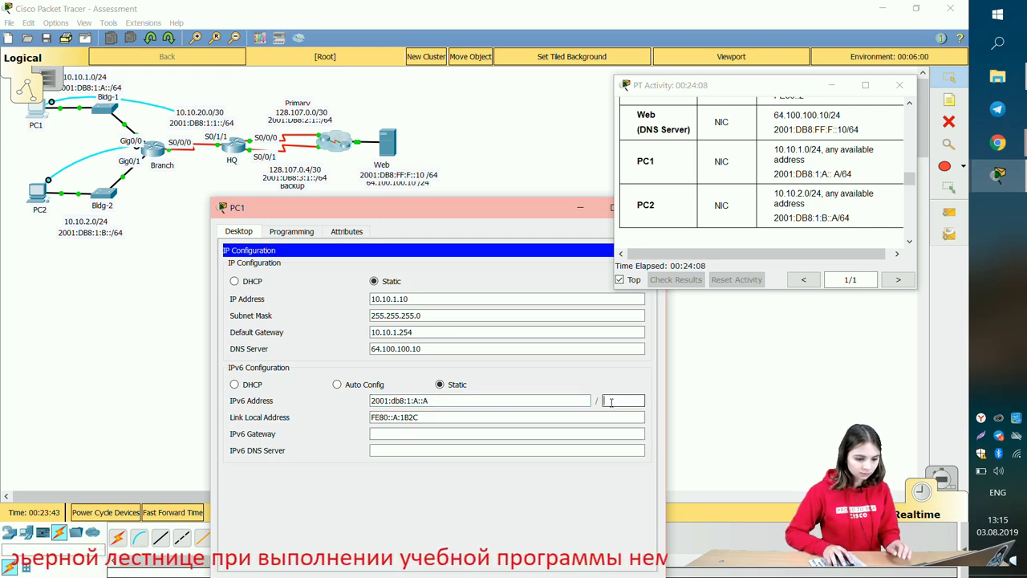
{"action": "type", "text": "64"}
{"action": "key", "text": "Tab"}
{"action": "key", "text": "Tab"}
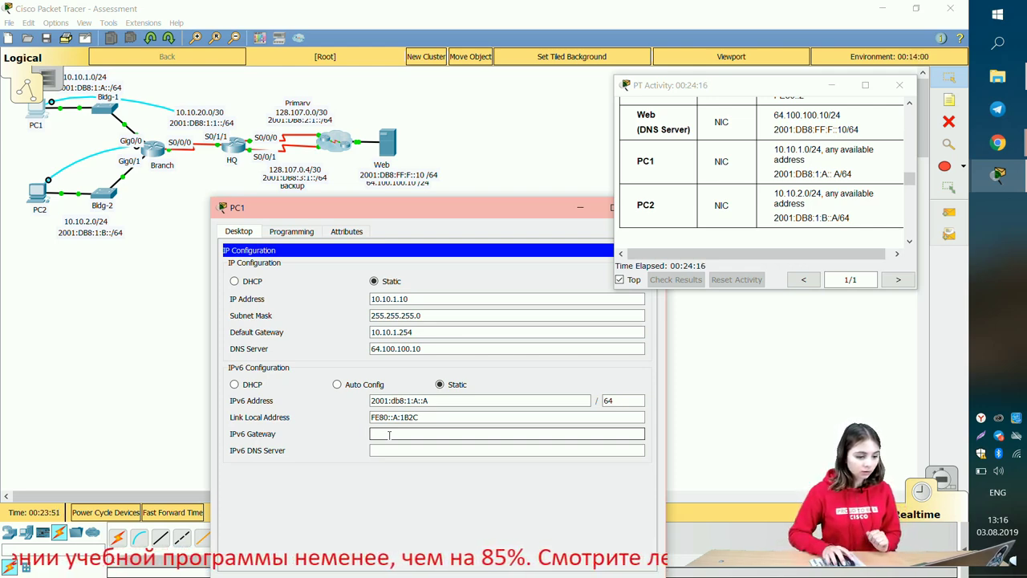
Step: Set PC1's IPv6 gateway to FE80::2, copied from Branch's link-local address in the addressing table
{"action": "scroll", "coordinate": [696, 230], "scroll_direction": "up", "scroll_amount": 3}
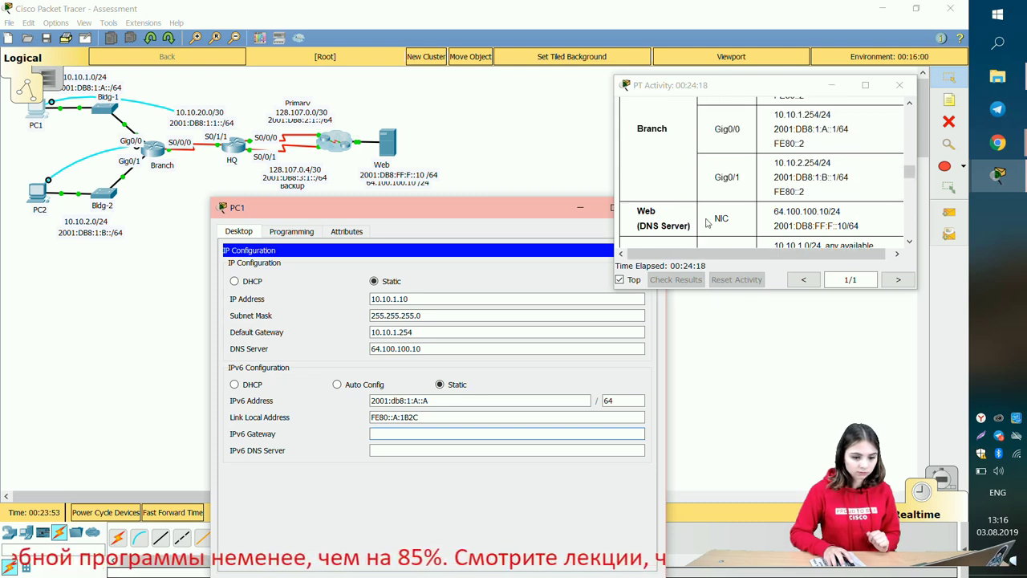
{"action": "left_click_drag", "start_coordinate": [775, 191], "coordinate": [811, 191]}
{"action": "key", "text": "ctrl+c"}
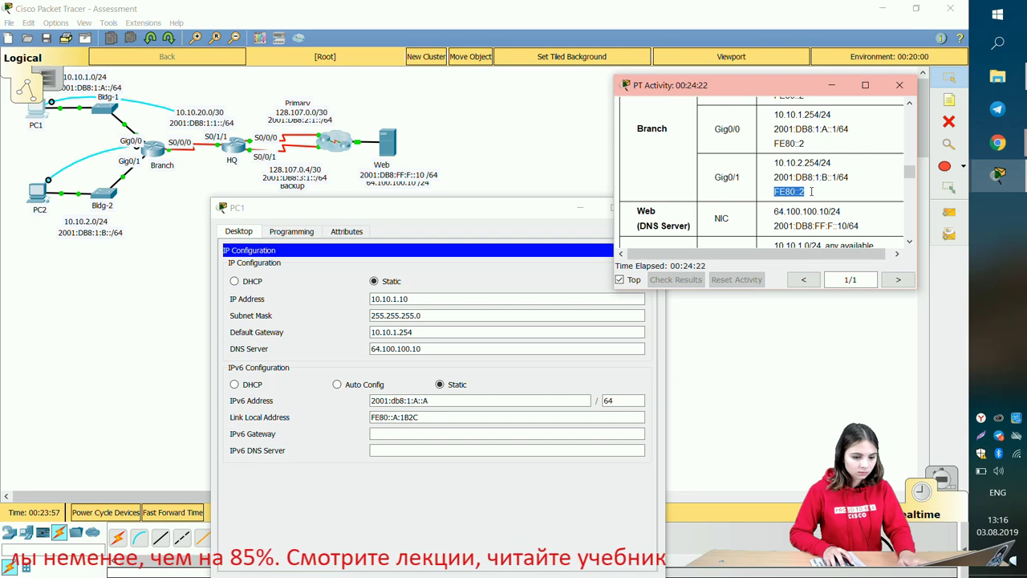
{"action": "left_click", "coordinate": [376, 432]}
{"action": "right_click", "coordinate": [377, 432]}
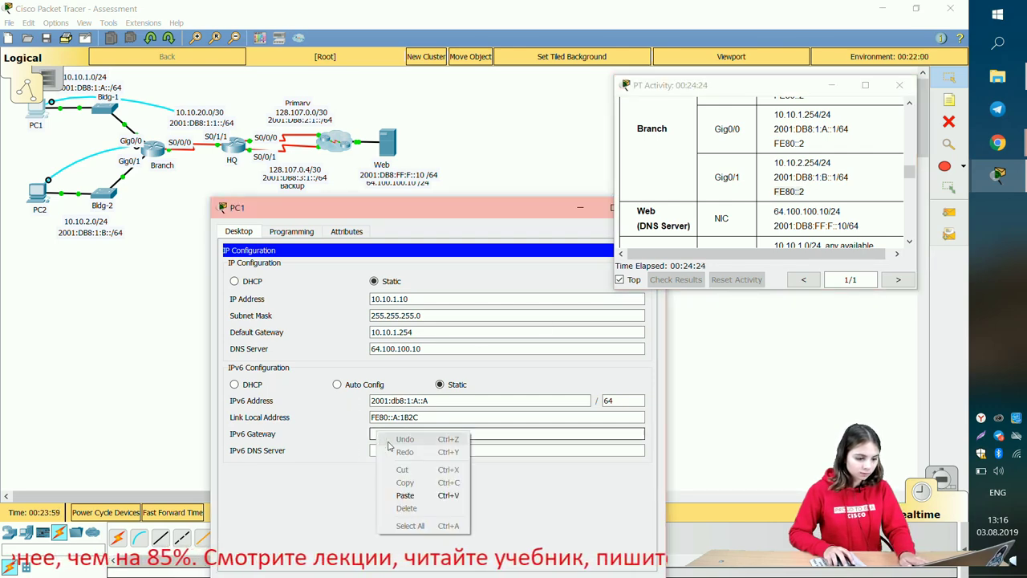
{"action": "left_click", "coordinate": [413, 492]}
Step: Set PC1's IPv6 DNS server to the Web server's address, 2001:db8:ff:f::10, and close the PC1 window
{"action": "left_click", "coordinate": [385, 449]}
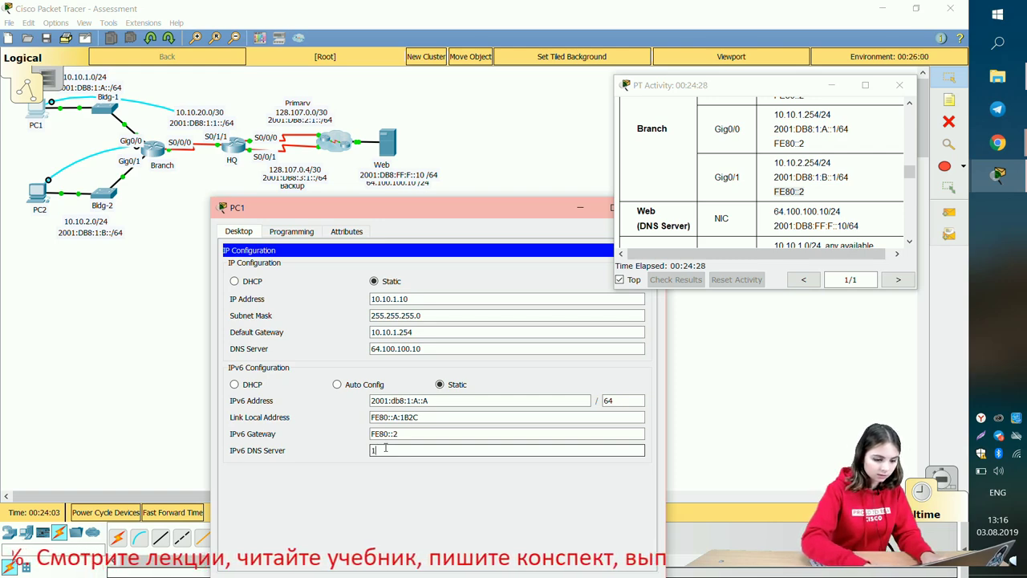
{"action": "type", "text": "2001:db8:"}
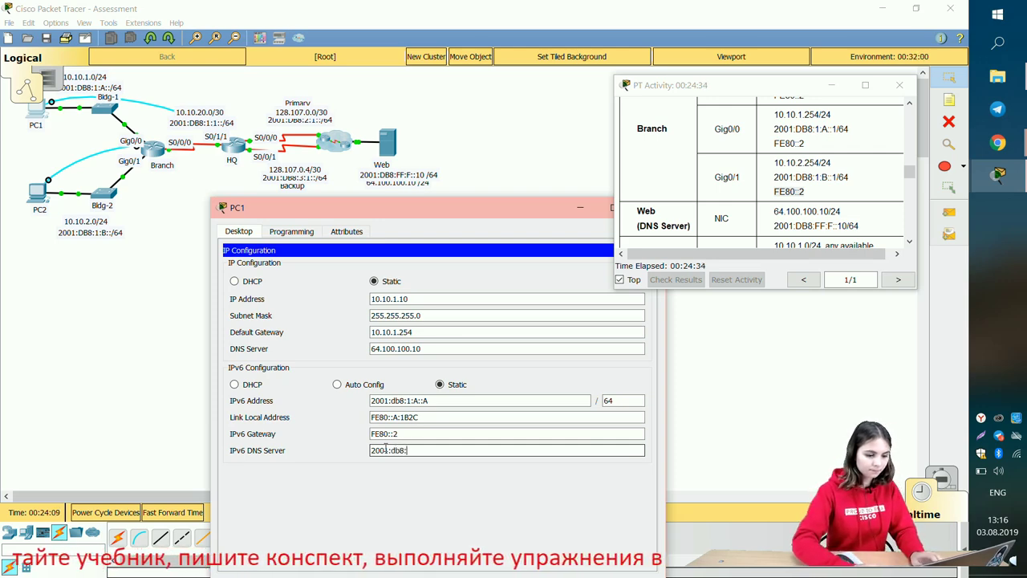
{"action": "type", "text": "ff"}
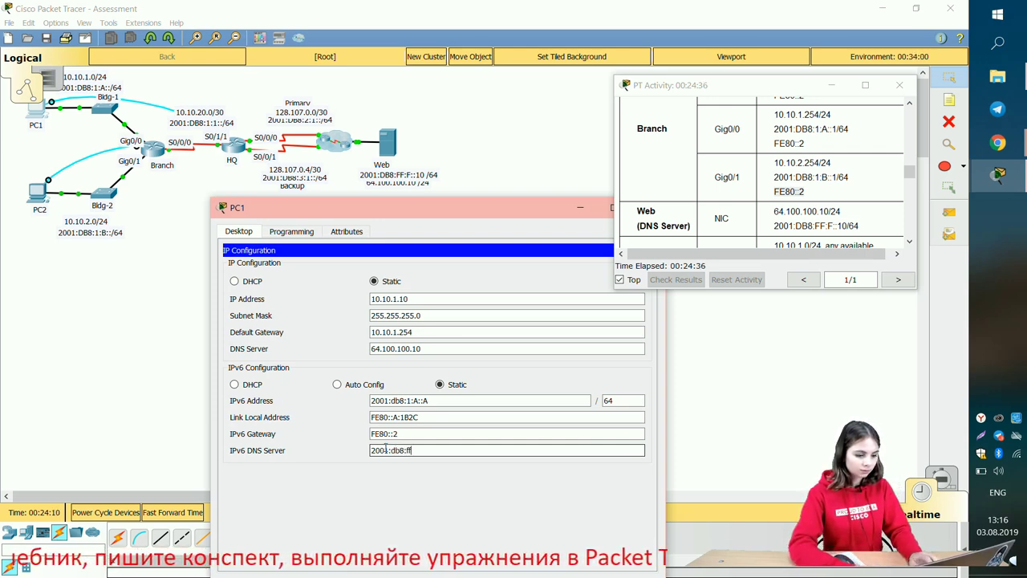
{"action": "type", "text": ":f::"}
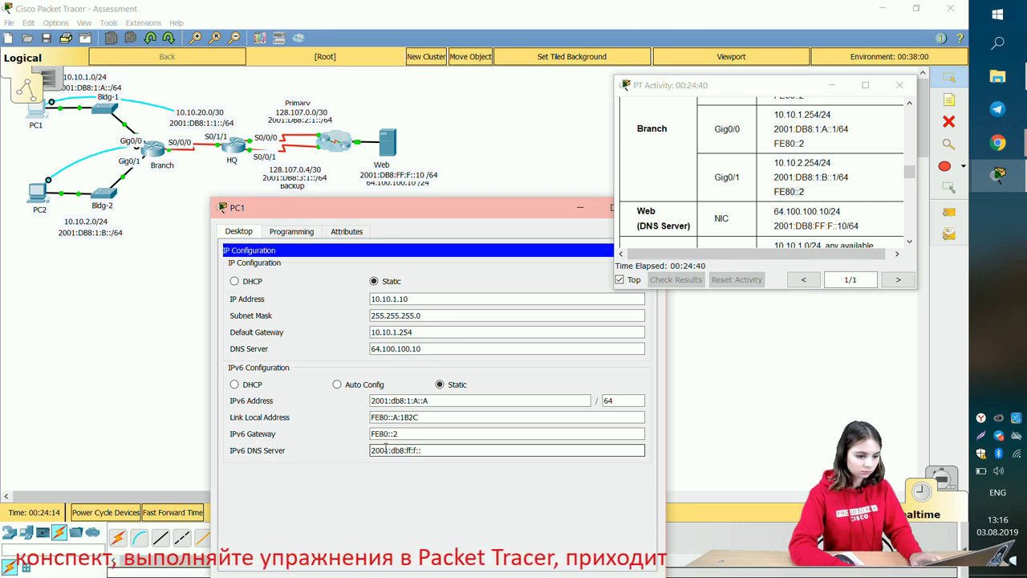
{"action": "type", "text": "10"}
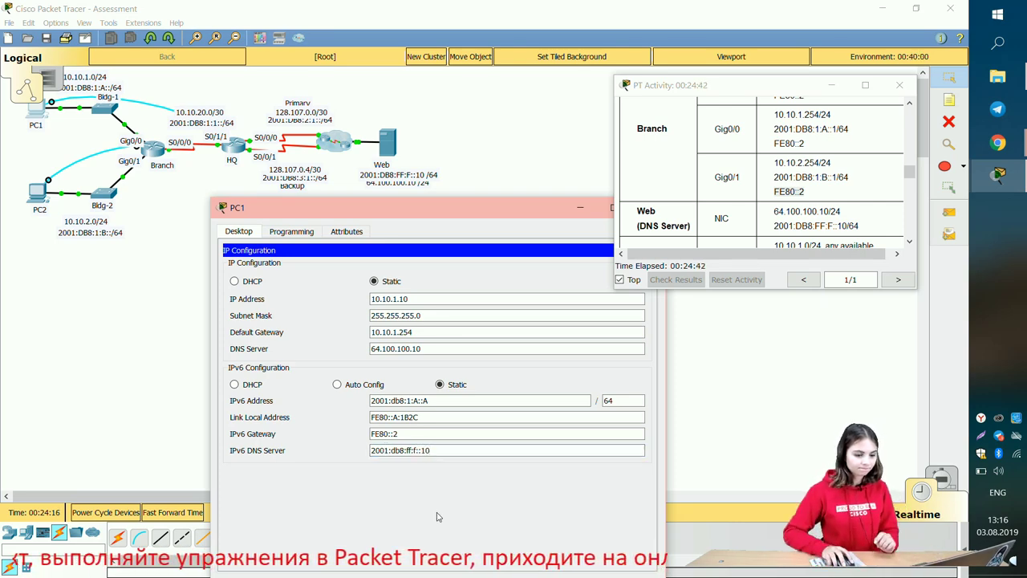
{"action": "left_click_drag", "start_coordinate": [471, 216], "coordinate": [403, 144]}
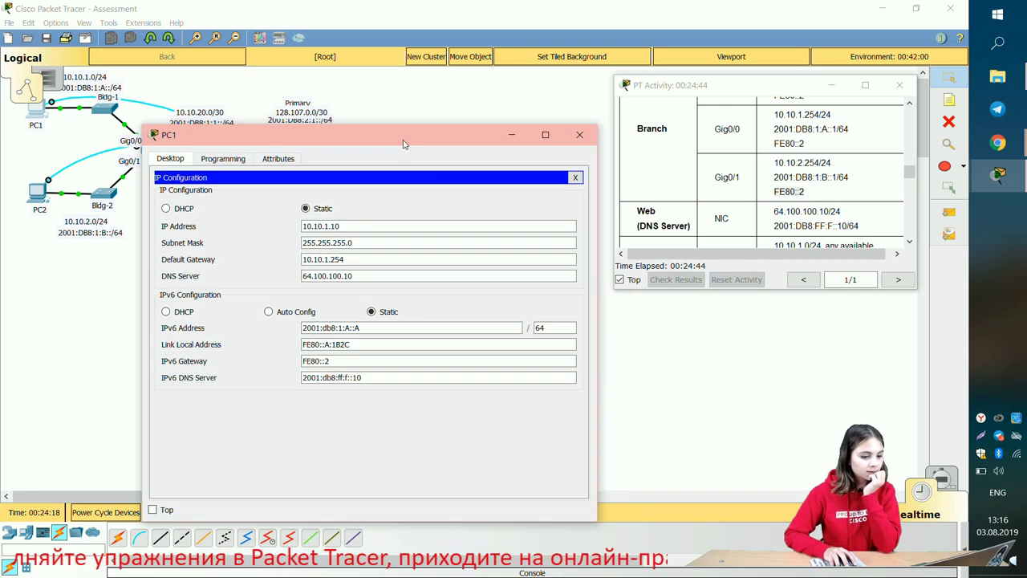
{"action": "left_click", "coordinate": [579, 135]}
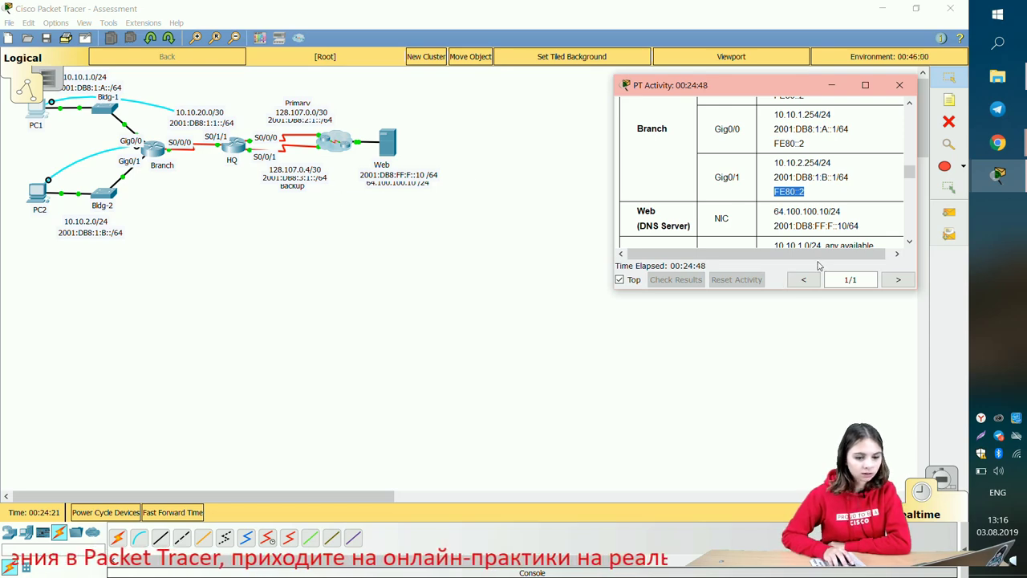
Step: Open PC2's IP configuration and set its static IPv4 address to 10.10.2.10, within the network given in the addressing table
{"action": "scroll", "coordinate": [719, 207], "scroll_direction": "down", "scroll_amount": 3}
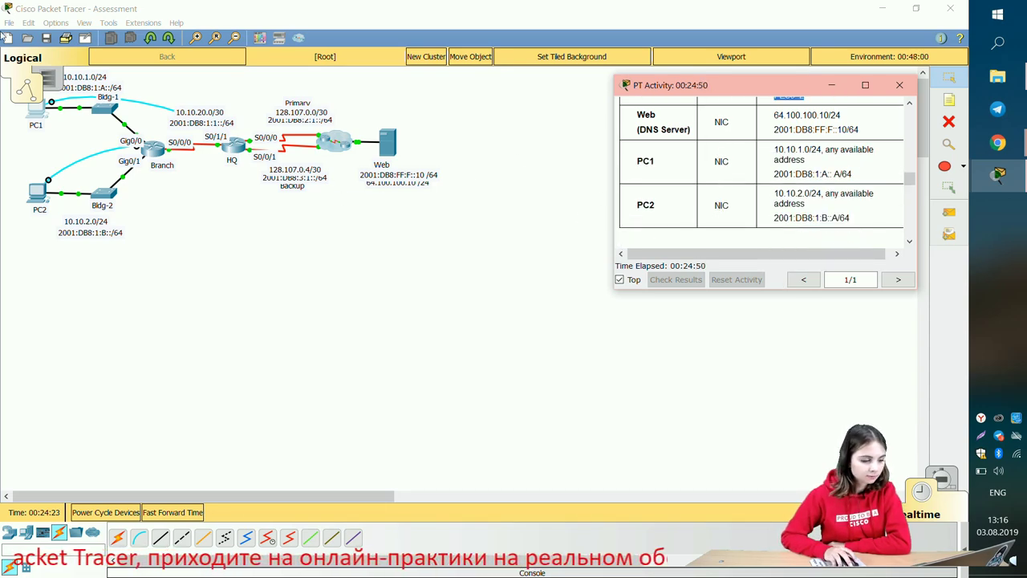
{"action": "left_click", "coordinate": [35, 191]}
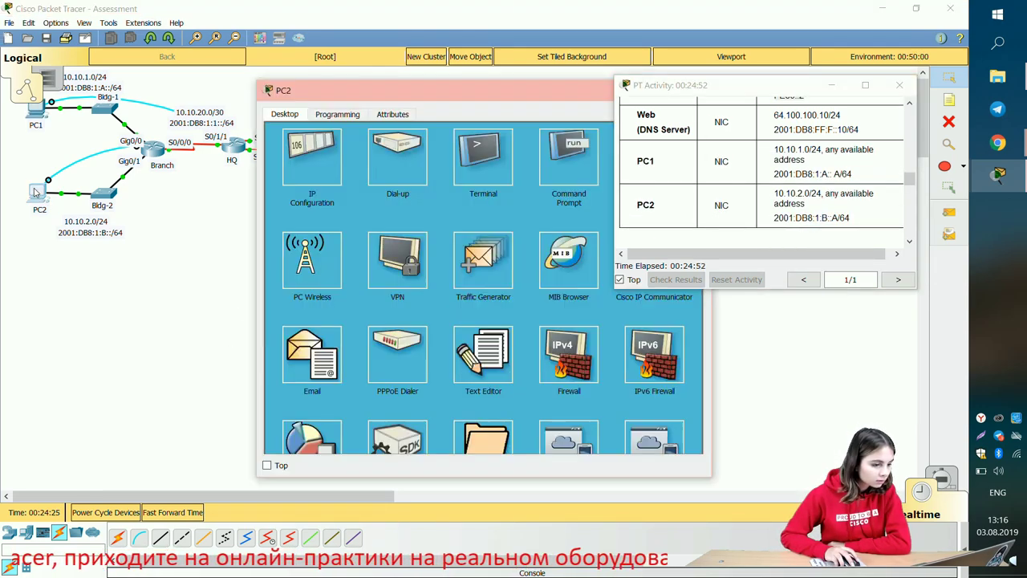
{"action": "left_click", "coordinate": [325, 171]}
{"action": "left_click_drag", "start_coordinate": [377, 97], "coordinate": [334, 81]}
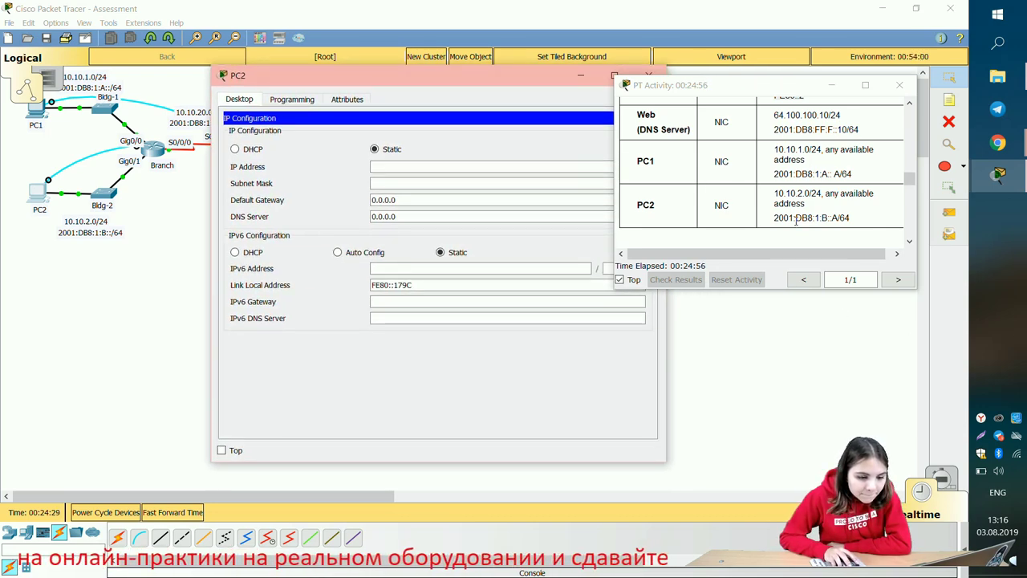
{"action": "left_click", "coordinate": [399, 165]}
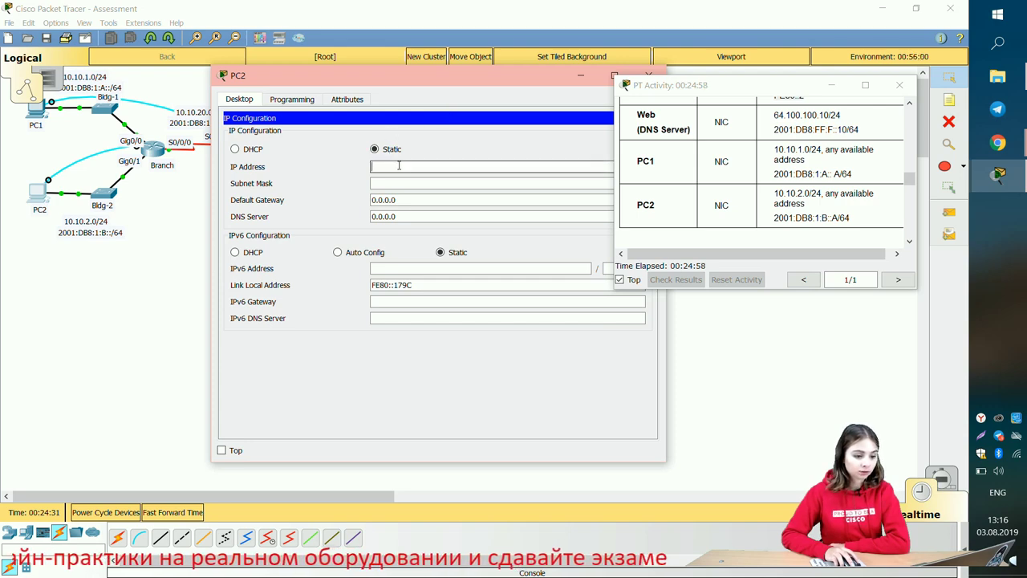
{"action": "type", "text": "10.10.2.10"}
Step: Set PC2's subnet mask to 255.255.255.0
{"action": "left_click", "coordinate": [394, 186]}
{"action": "key", "text": "ctrl+a"}
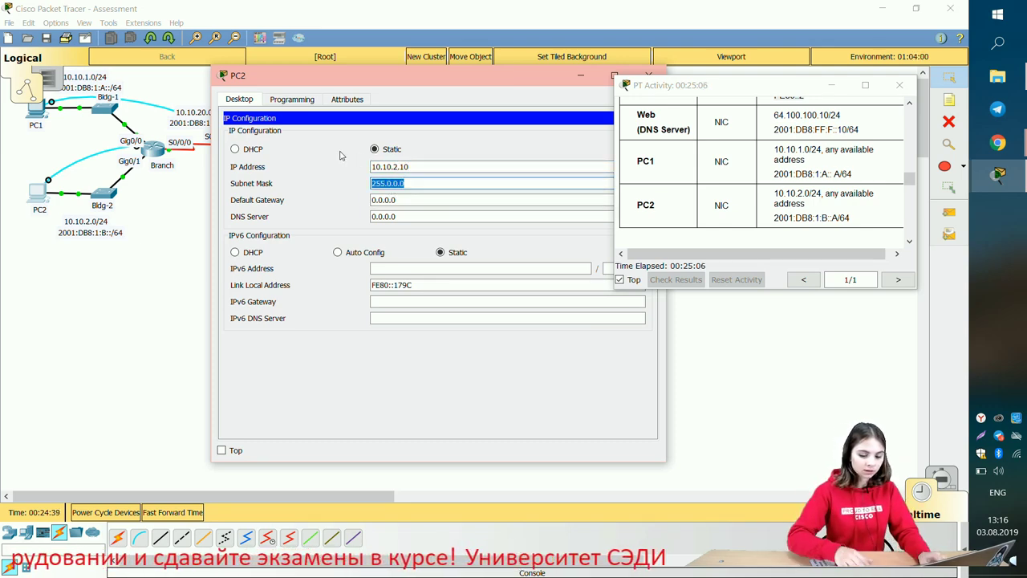
{"action": "key", "text": "BackSpace"}
{"action": "type", "text": "24"}
{"action": "key", "text": "BackSpace"}
{"action": "type", "text": "5"}
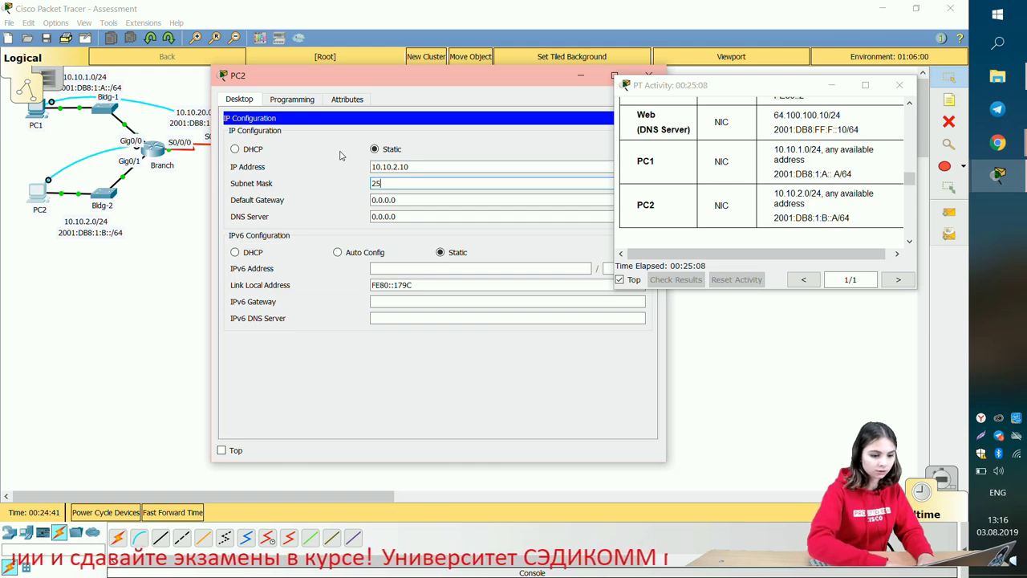
{"action": "type", "text": "5.255.255.0"}
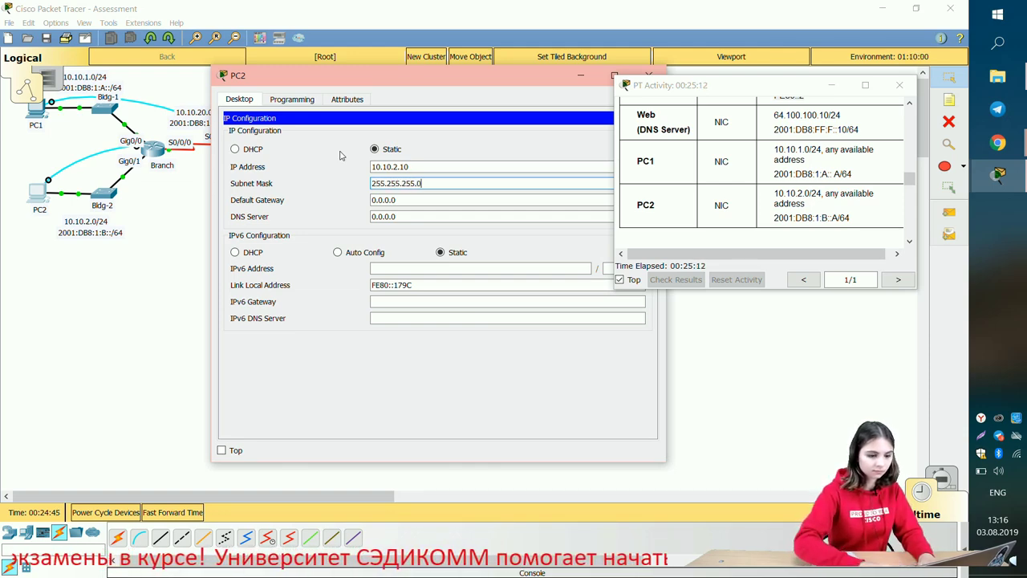
Step: Set PC2's IPv4 default gateway to 10.10.2.254, copied from Branch's Gig0/1 entry in the addressing table
{"action": "key", "text": "Tab"}
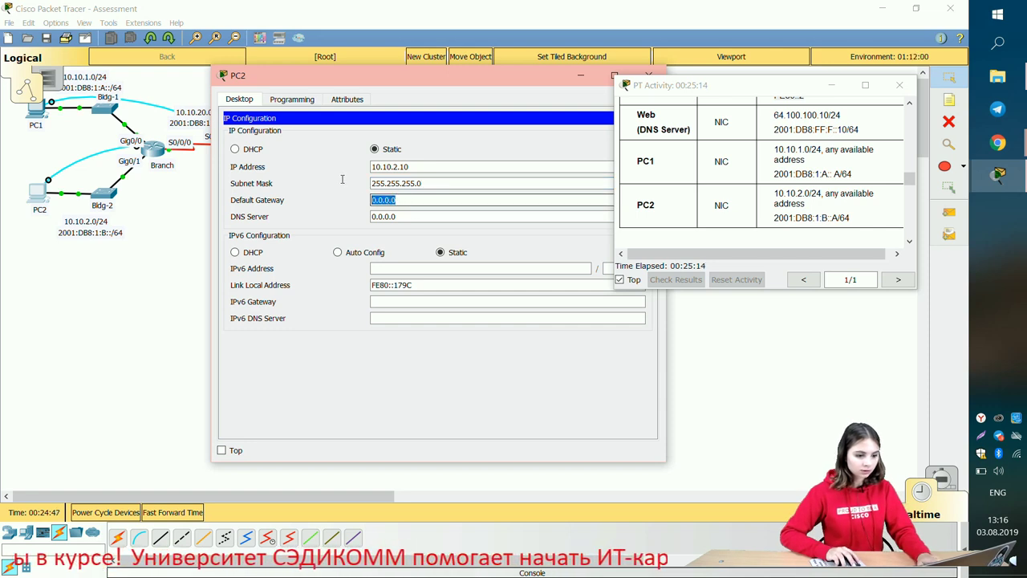
{"action": "key", "text": "BackSpace"}
{"action": "scroll", "coordinate": [718, 201], "scroll_direction": "up", "scroll_amount": 4}
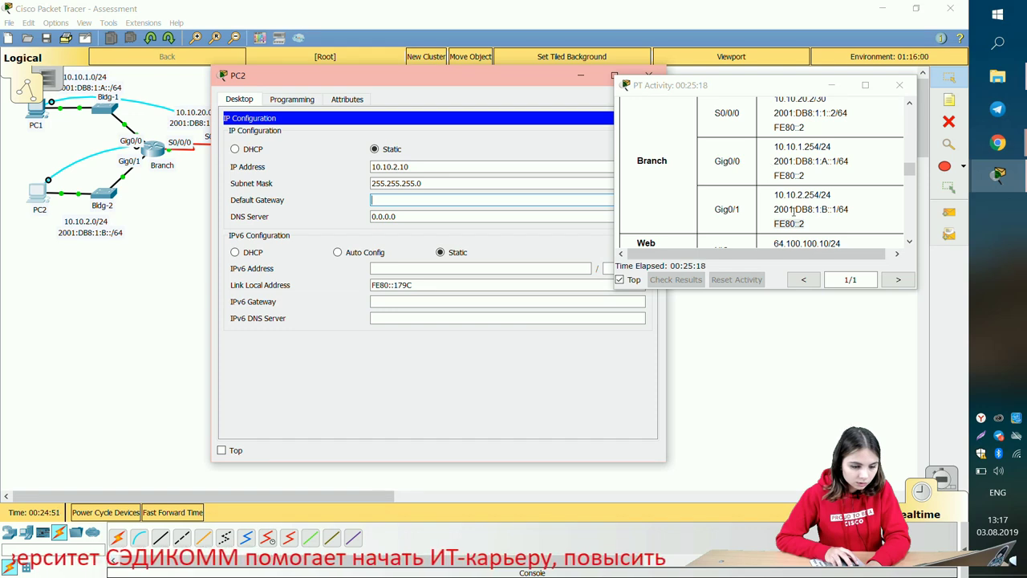
{"action": "left_click_drag", "start_coordinate": [774, 210], "coordinate": [819, 194]}
{"action": "key", "text": "ctrl+c"}
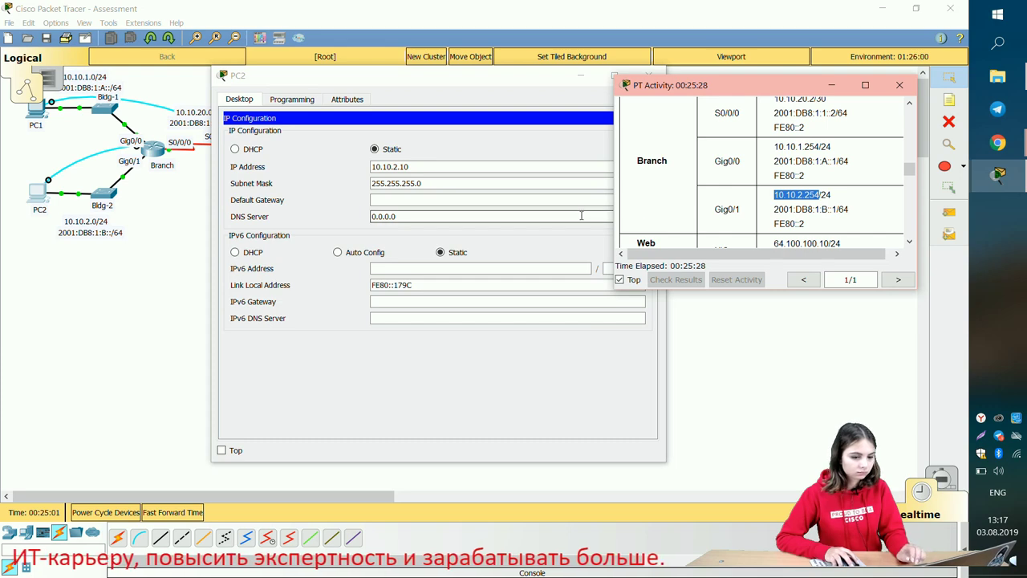
{"action": "left_click", "coordinate": [391, 201]}
{"action": "key", "text": "ctrl+v"}
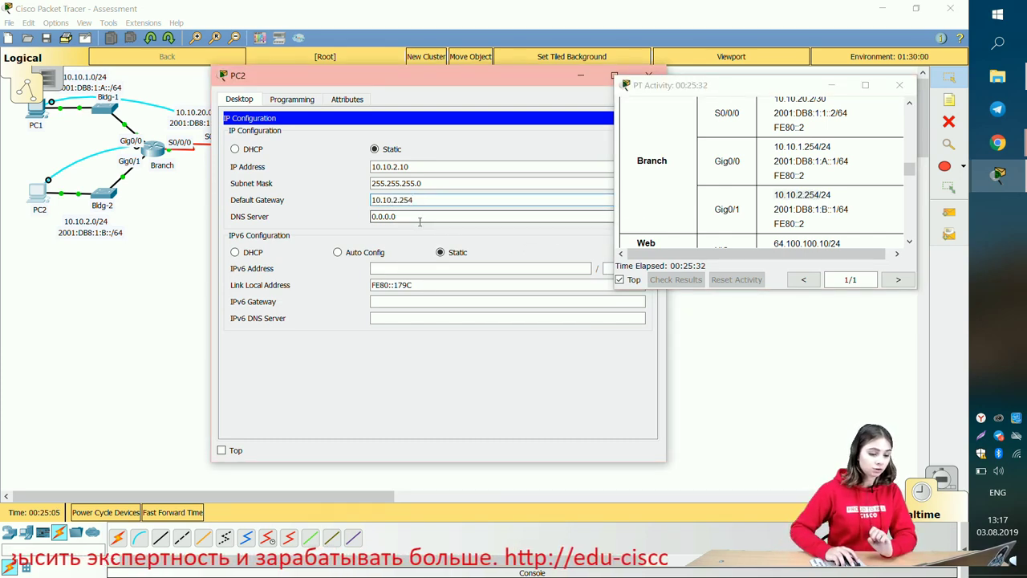
Step: Set PC2's IPv4 DNS server to the Web server's address, 64.100.100.10
{"action": "left_click_drag", "start_coordinate": [412, 81], "coordinate": [419, 215]}
{"action": "left_click_drag", "start_coordinate": [401, 344], "coordinate": [348, 324]}
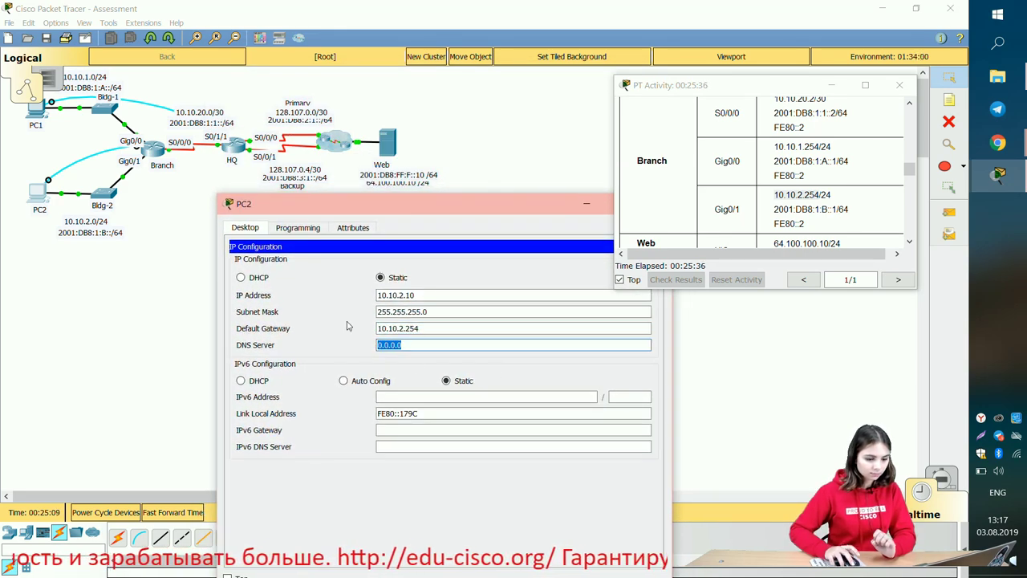
{"action": "key", "text": "BackSpace"}
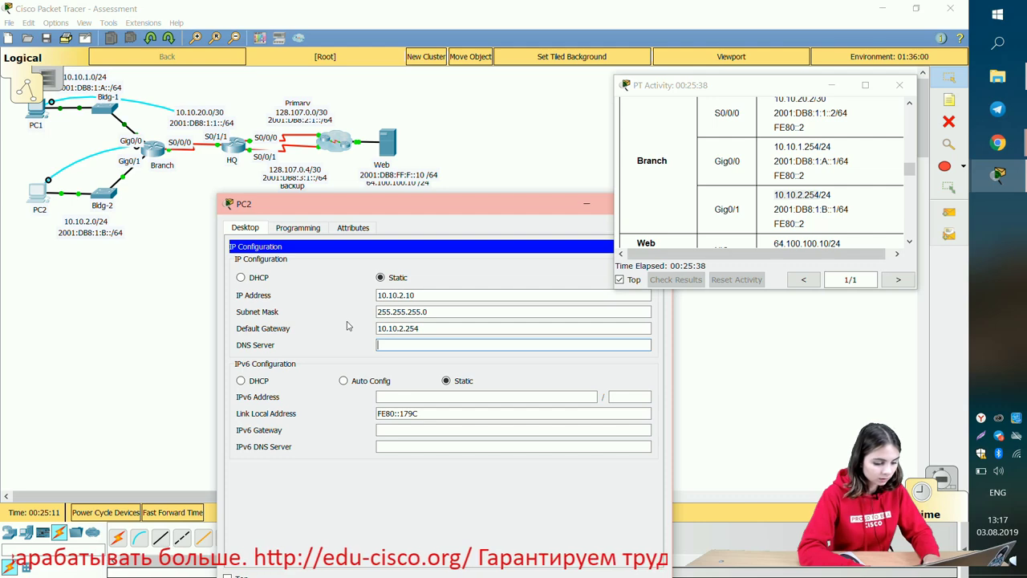
{"action": "type", "text": "64."}
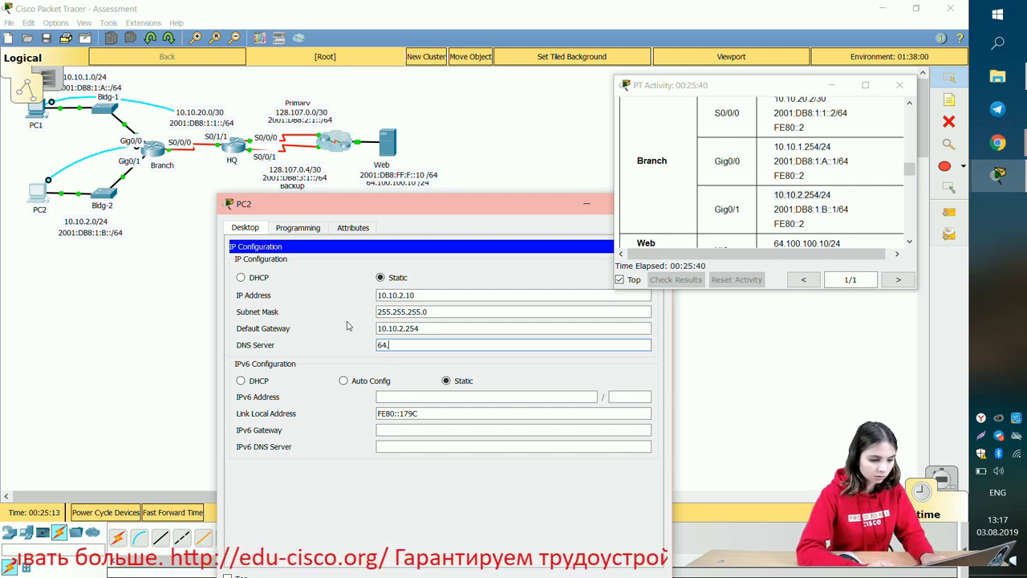
{"action": "type", "text": "100."}
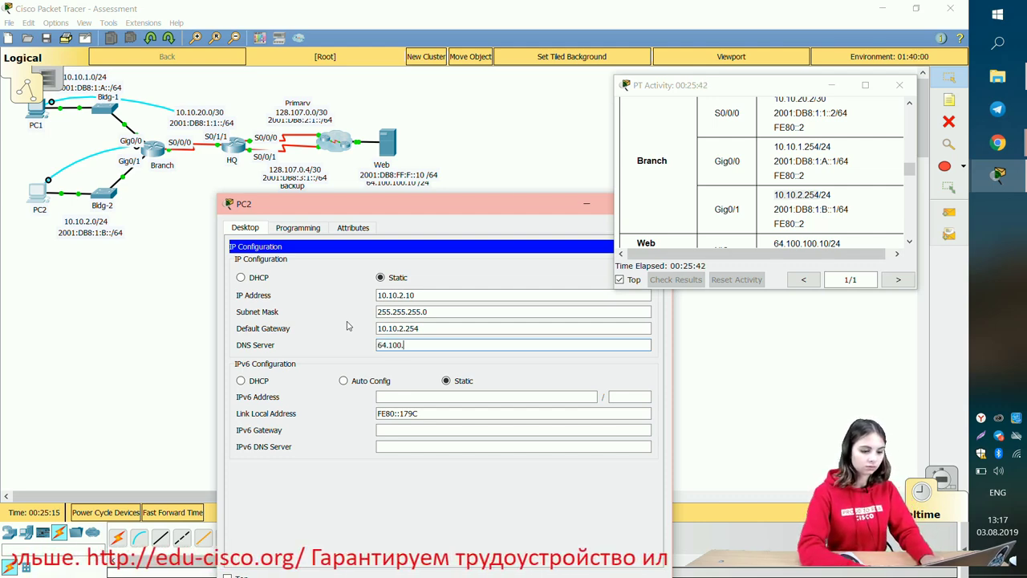
{"action": "type", "text": "100.10"}
Step: Set PC2's IPv6 address to 2001:DB8:1:B::A, copied from the addressing table, with prefix length 64
{"action": "left_click", "coordinate": [458, 397]}
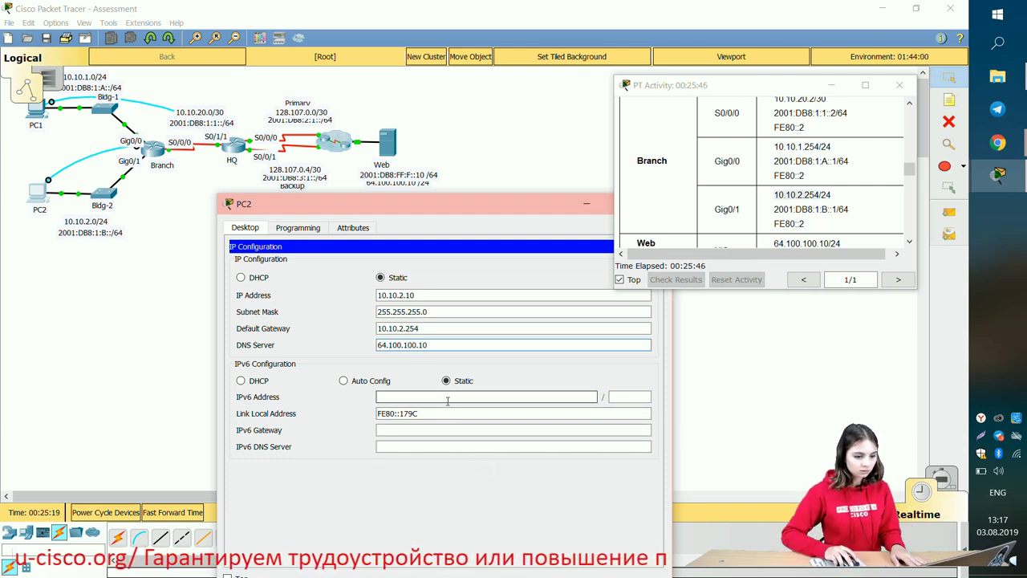
{"action": "scroll", "coordinate": [791, 144], "scroll_direction": "down", "scroll_amount": 5}
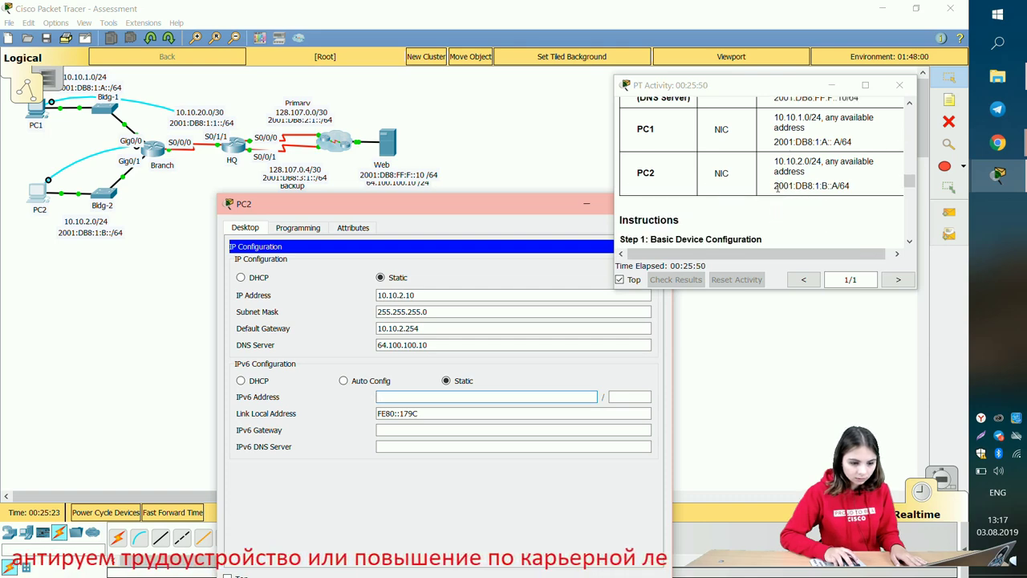
{"action": "left_click_drag", "start_coordinate": [774, 185], "coordinate": [839, 192]}
{"action": "key", "text": "ctrl+c"}
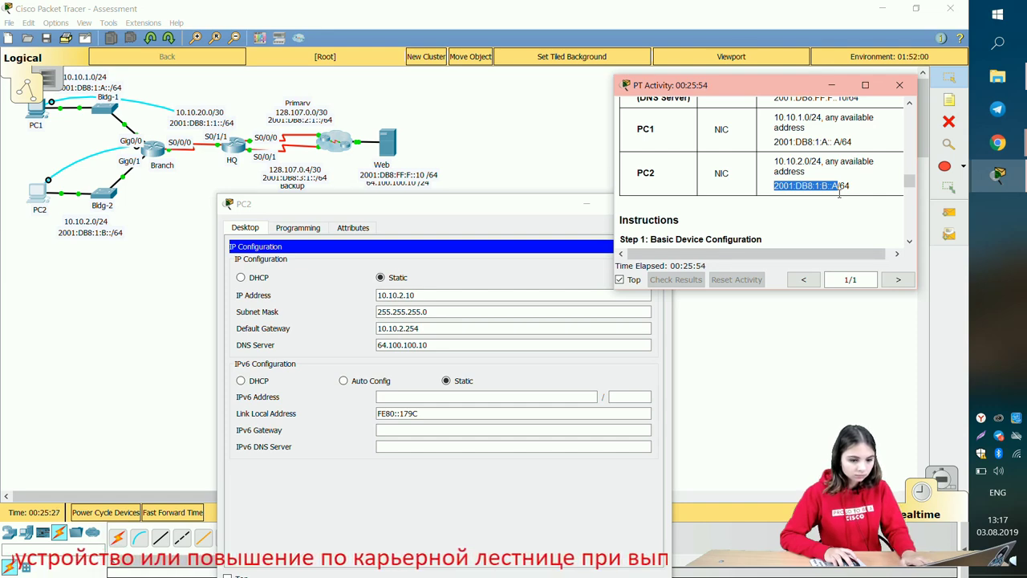
{"action": "left_click", "coordinate": [437, 397]}
{"action": "key", "text": "ctrl+v"}
{"action": "left_click", "coordinate": [619, 394]}
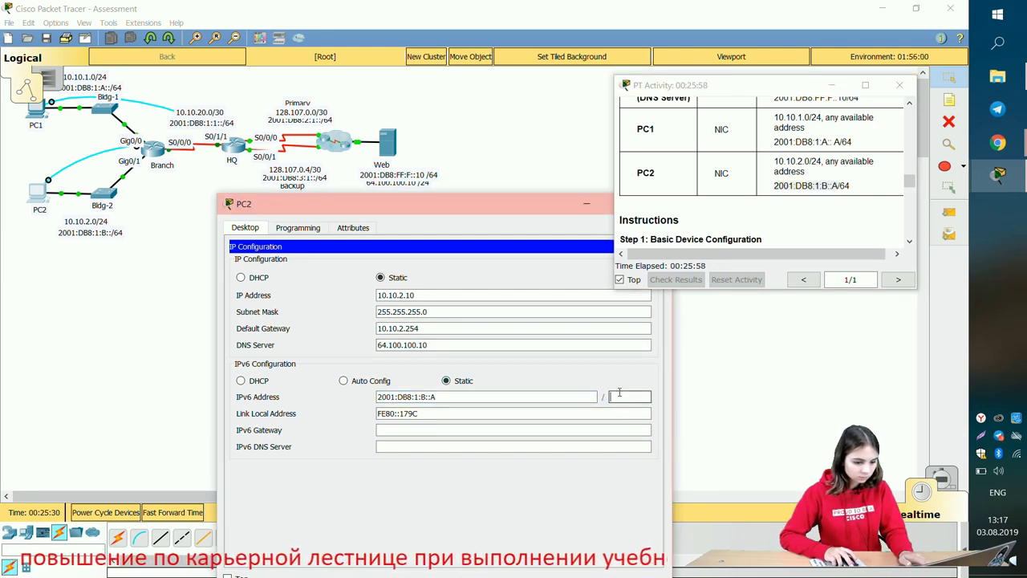
{"action": "type", "text": "64"}
Step: Set PC2's IPv6 gateway to FE80::2, copied from Branch's Gig0/1 link-local address in the addressing table
{"action": "key", "text": "Tab"}
{"action": "key", "text": "Tab"}
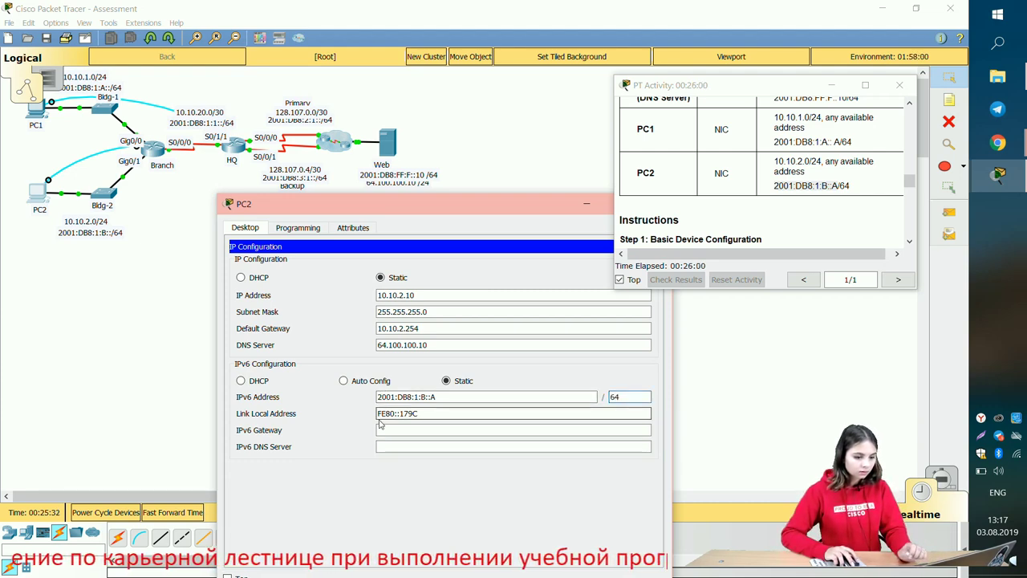
{"action": "scroll", "coordinate": [778, 160], "scroll_direction": "up", "scroll_amount": 3}
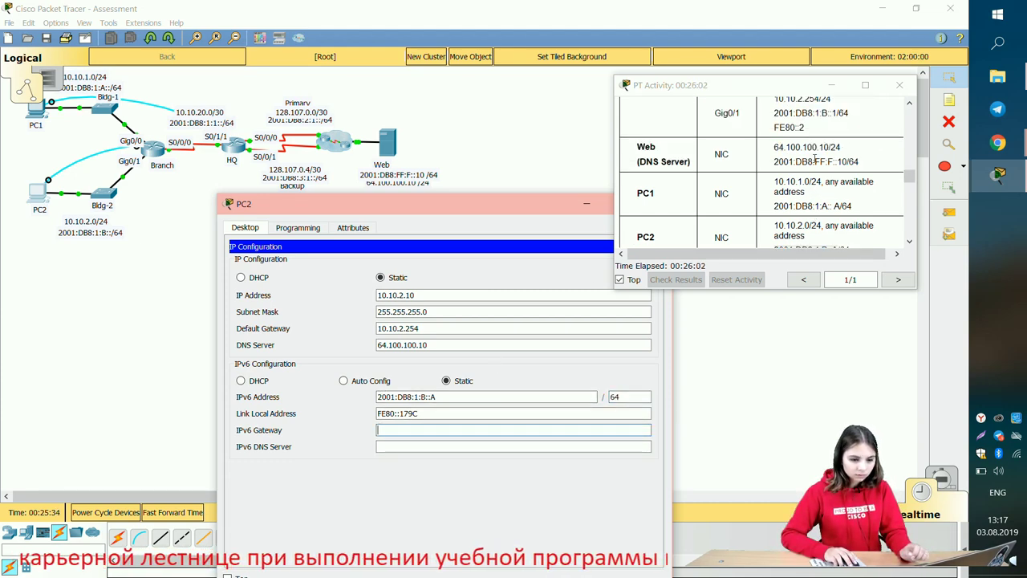
{"action": "left_click_drag", "start_coordinate": [775, 159], "coordinate": [804, 160]}
{"action": "key", "text": "ctrl+c"}
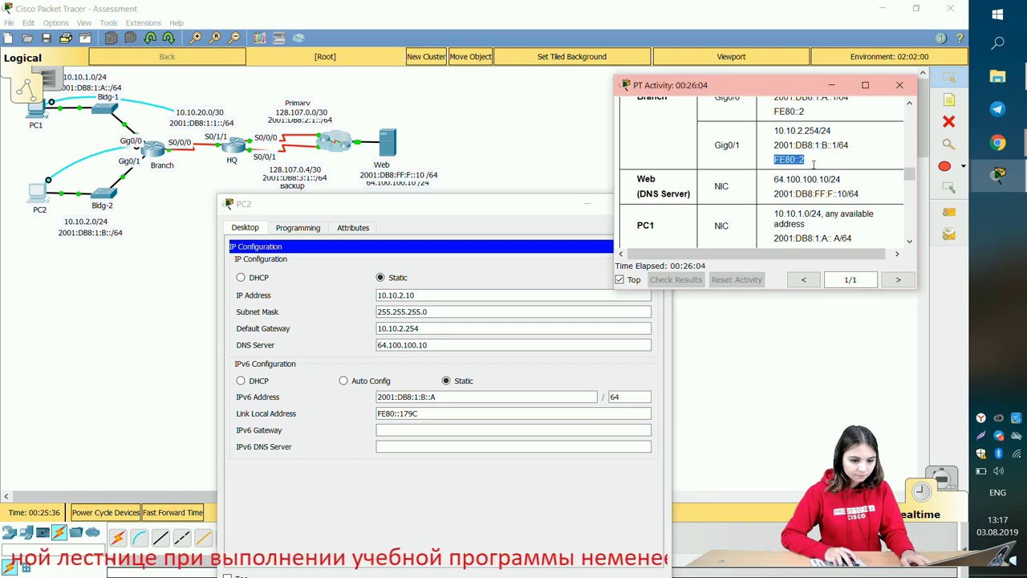
{"action": "left_click", "coordinate": [444, 431]}
{"action": "key", "text": "ctrl+v"}
Step: Set PC2's IPv6 DNS server to 2001:db8:ff:f::10 and close the PC2 window
{"action": "left_click", "coordinate": [409, 442]}
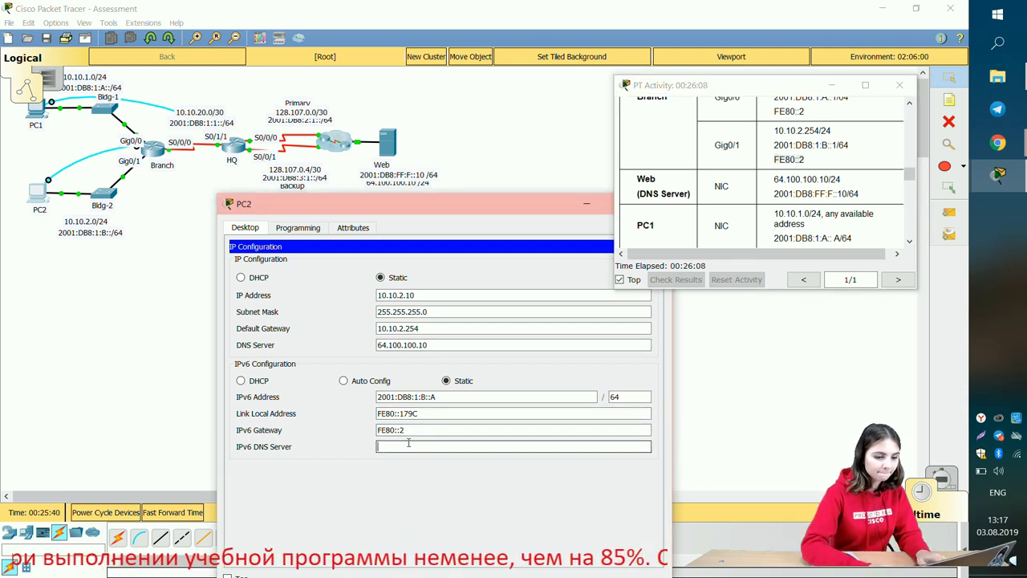
{"action": "type", "text": "2001"}
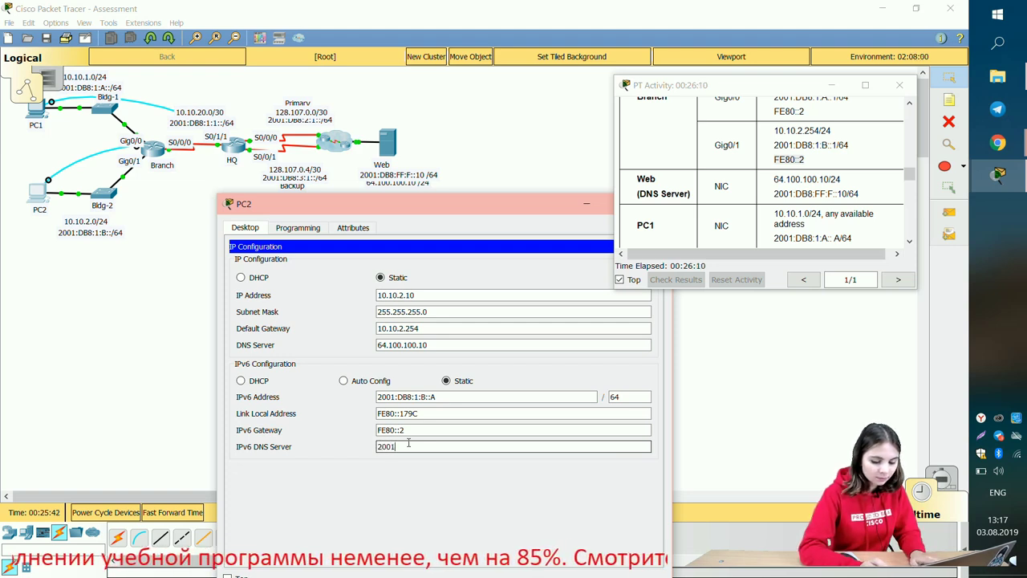
{"action": "type", "text": ":db"}
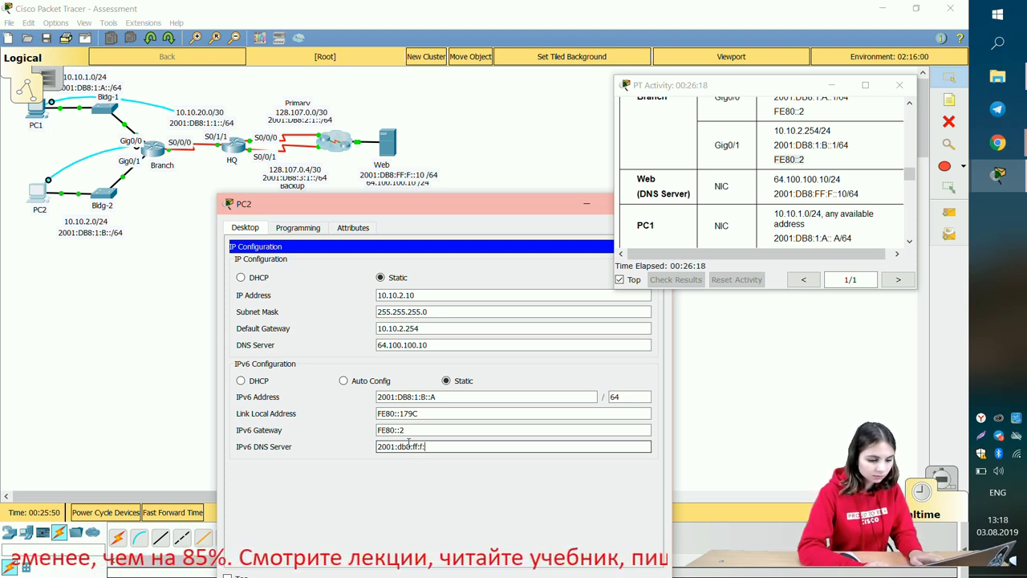
{"action": "type", "text": "8:ff:ff::10"}
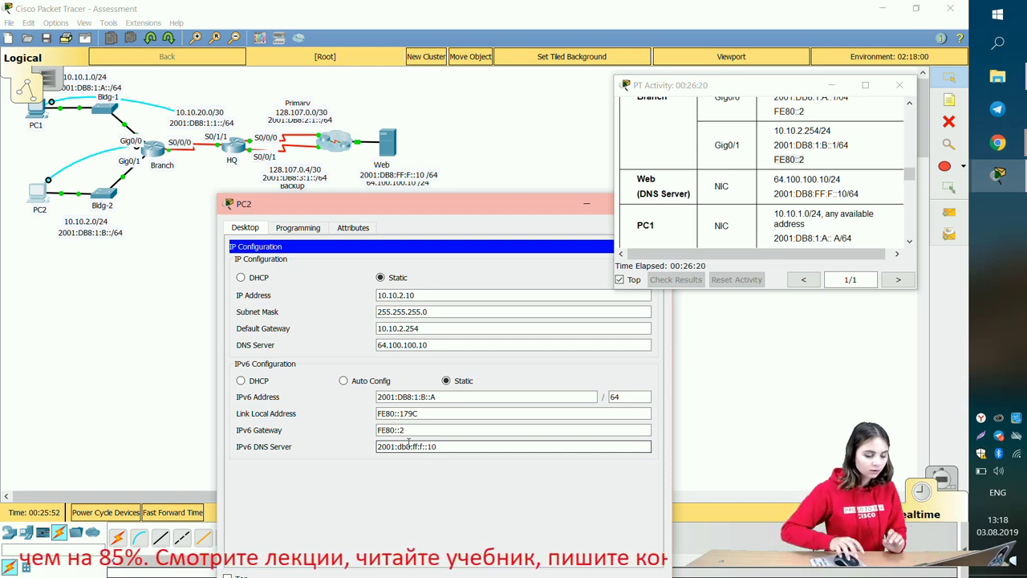
{"action": "left_click_drag", "start_coordinate": [489, 217], "coordinate": [353, 127]}
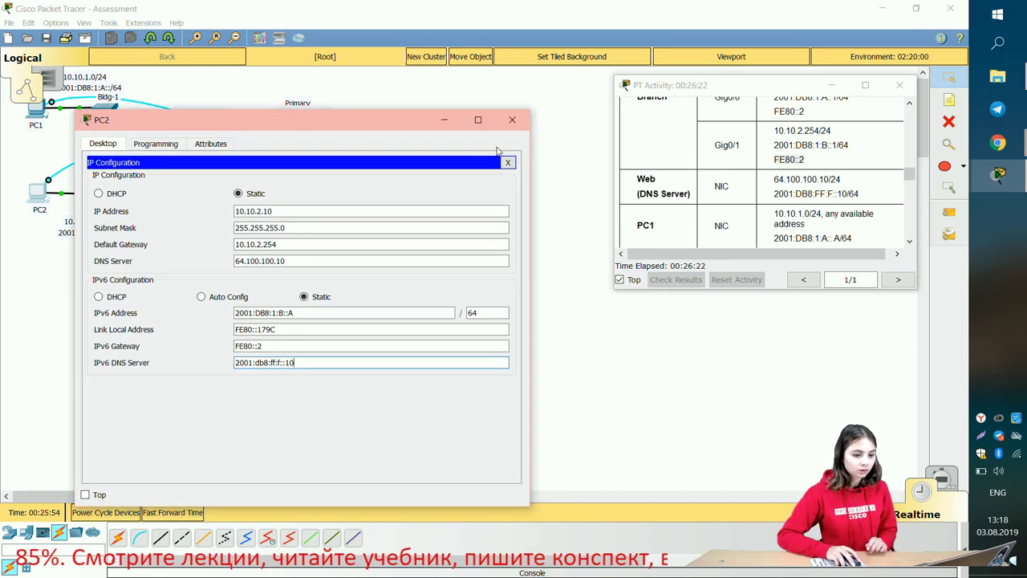
{"action": "left_click", "coordinate": [516, 124]}
{"action": "scroll", "coordinate": [746, 184], "scroll_direction": "down", "scroll_amount": 10}
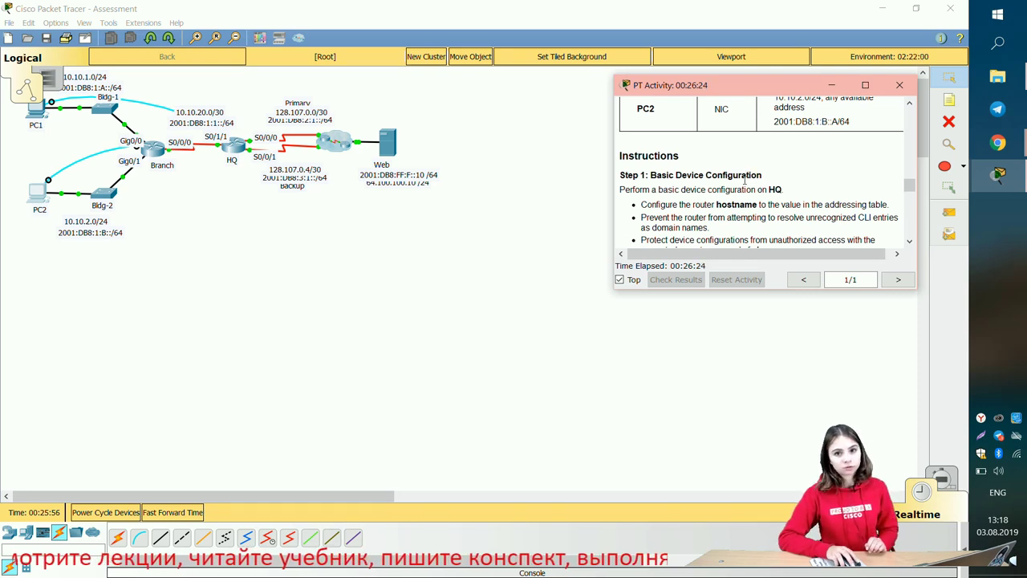
{"action": "scroll", "coordinate": [743, 199], "scroll_direction": "down", "scroll_amount": 10}
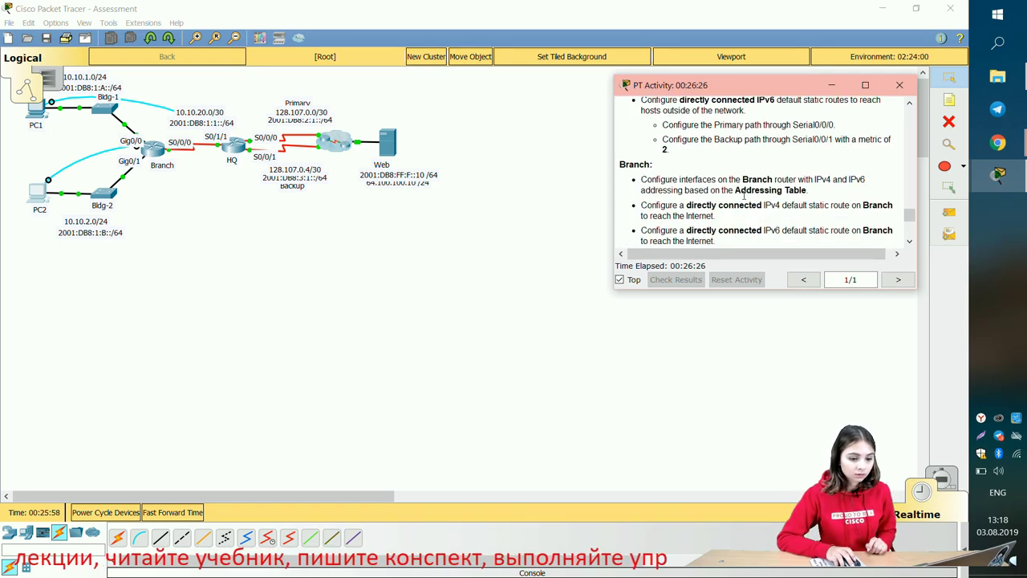
{"action": "scroll", "coordinate": [744, 199], "scroll_direction": "up", "scroll_amount": 3}
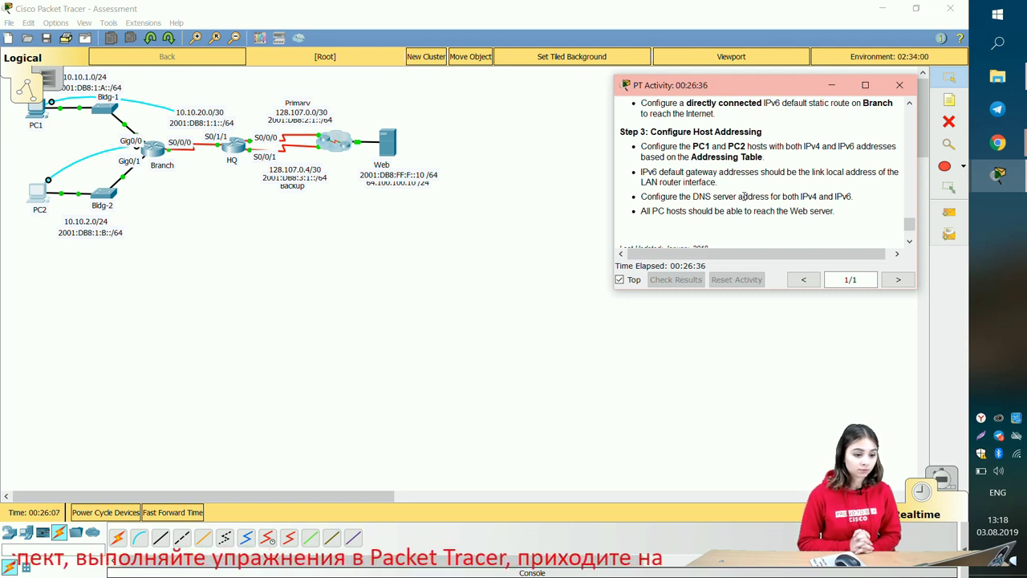
{"action": "left_click", "coordinate": [38, 116]}
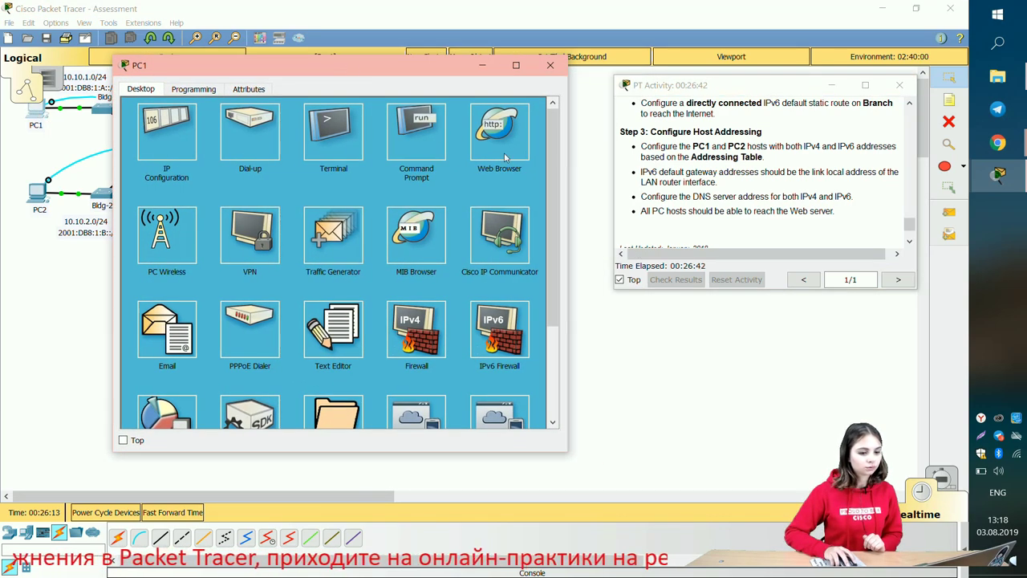
{"action": "left_click", "coordinate": [494, 154]}
{"action": "type", "text": "http://web"}
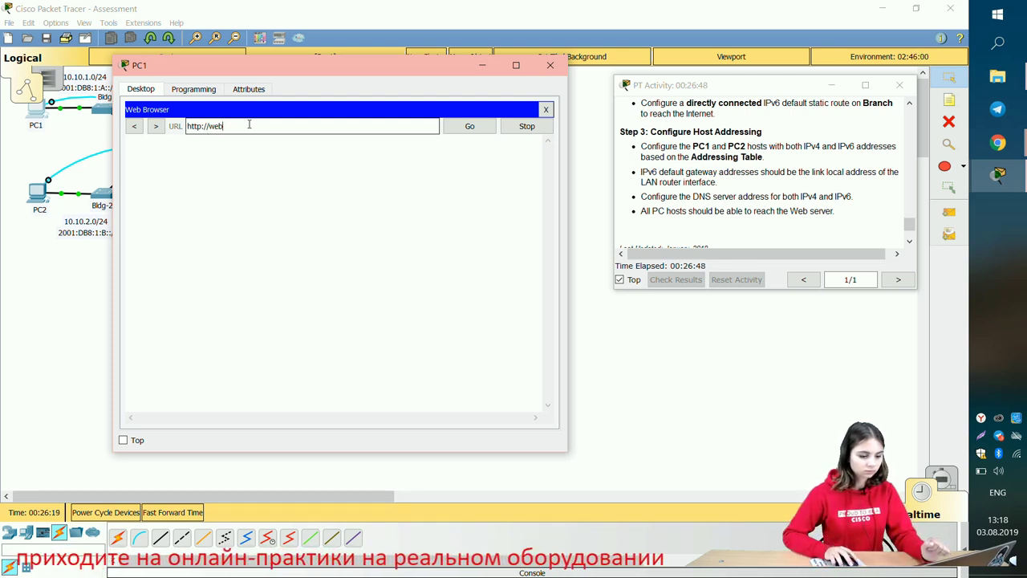
{"action": "left_click", "coordinate": [461, 128]}
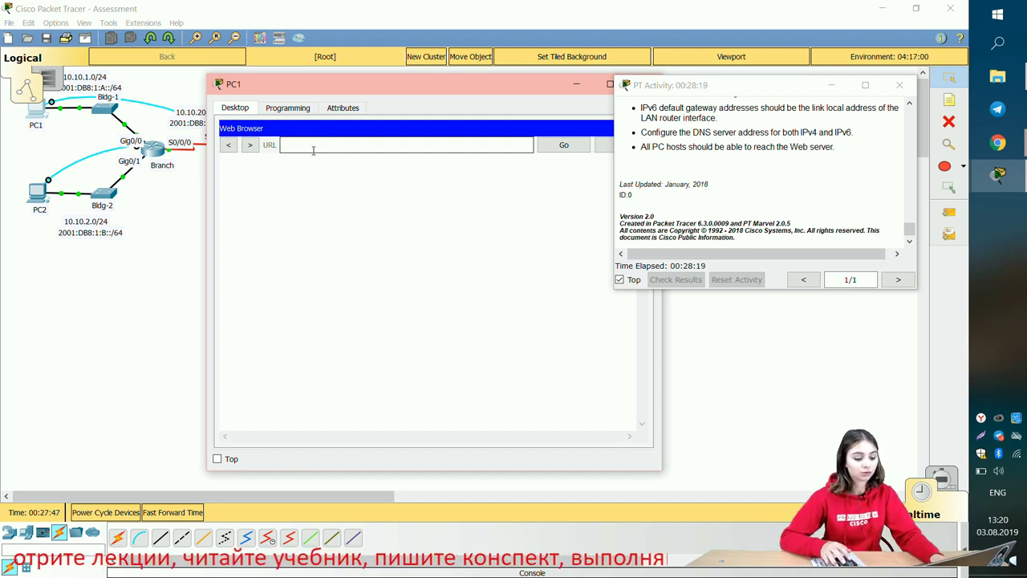
Step: Load cisco.com in PC1's web browser to test access to the Web server, and close the PC1 window
{"action": "type", "text": "cisco.com"}
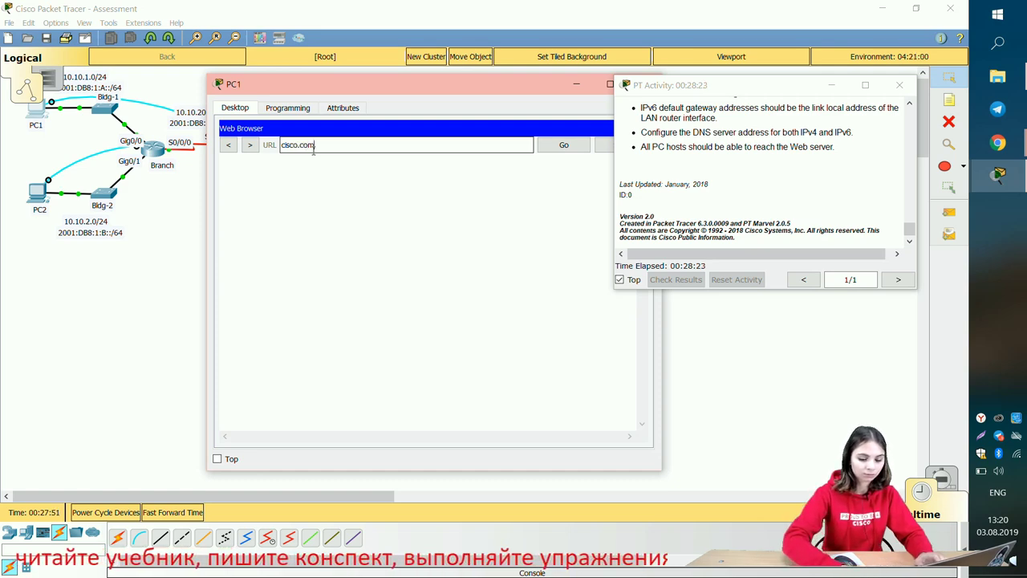
{"action": "key", "text": "Return"}
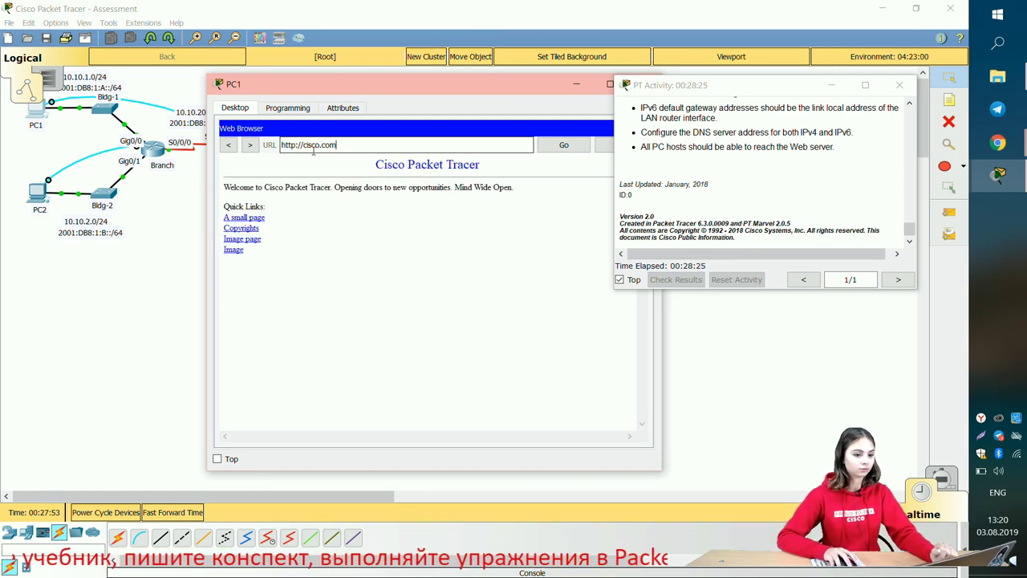
{"action": "left_click_drag", "start_coordinate": [337, 90], "coordinate": [215, 52]}
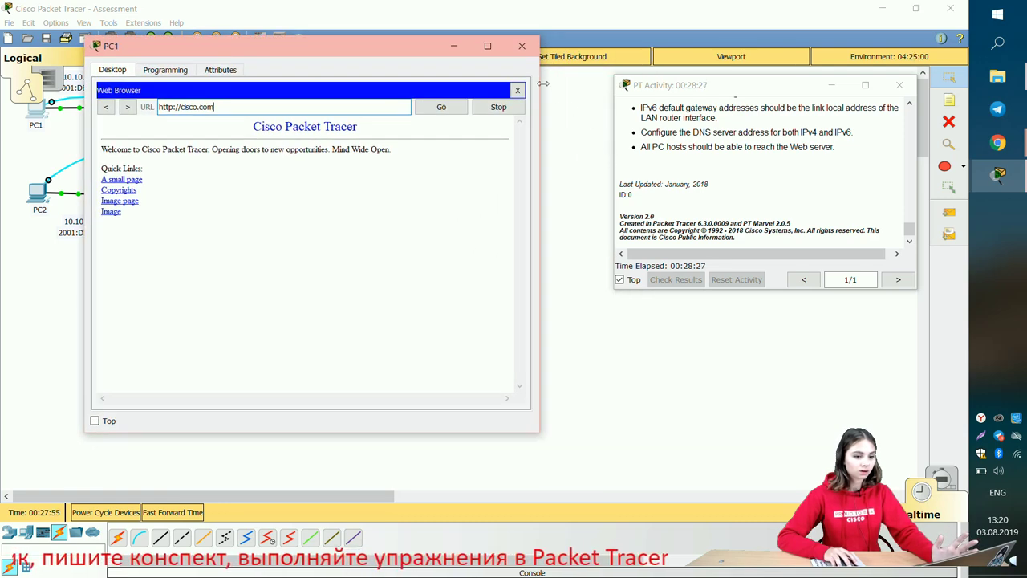
{"action": "left_click", "coordinate": [521, 46]}
Step: Load cisco.com in PC2's web browser to test access to the Web server, and close the PC2 window
{"action": "left_click", "coordinate": [41, 193]}
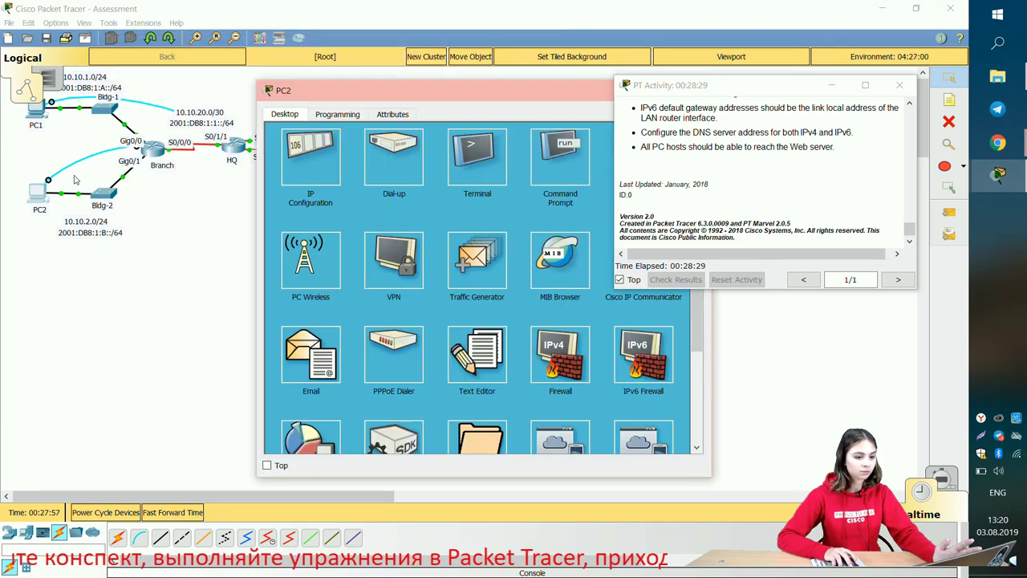
{"action": "left_click_drag", "start_coordinate": [468, 98], "coordinate": [370, 77]}
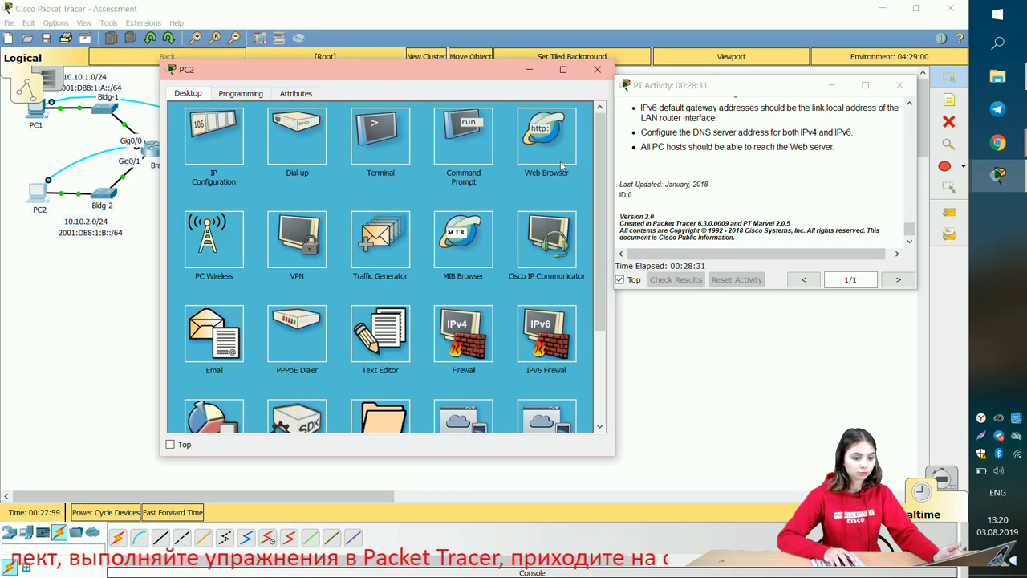
{"action": "left_click", "coordinate": [561, 166]}
{"action": "left_click", "coordinate": [305, 129]}
{"action": "type", "text": "cisco.com"}
{"action": "key", "text": "Return"}
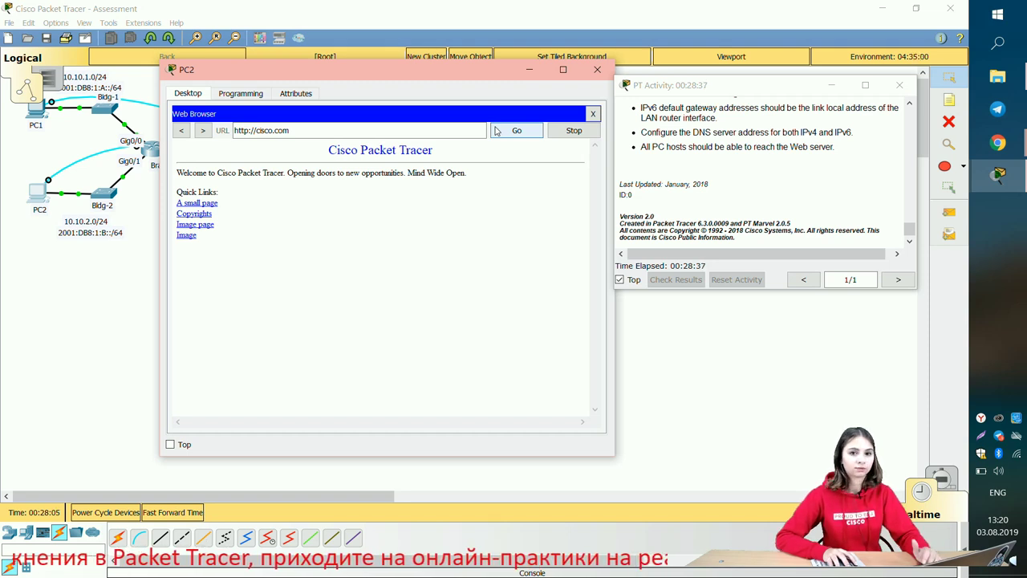
{"action": "left_click", "coordinate": [597, 69]}
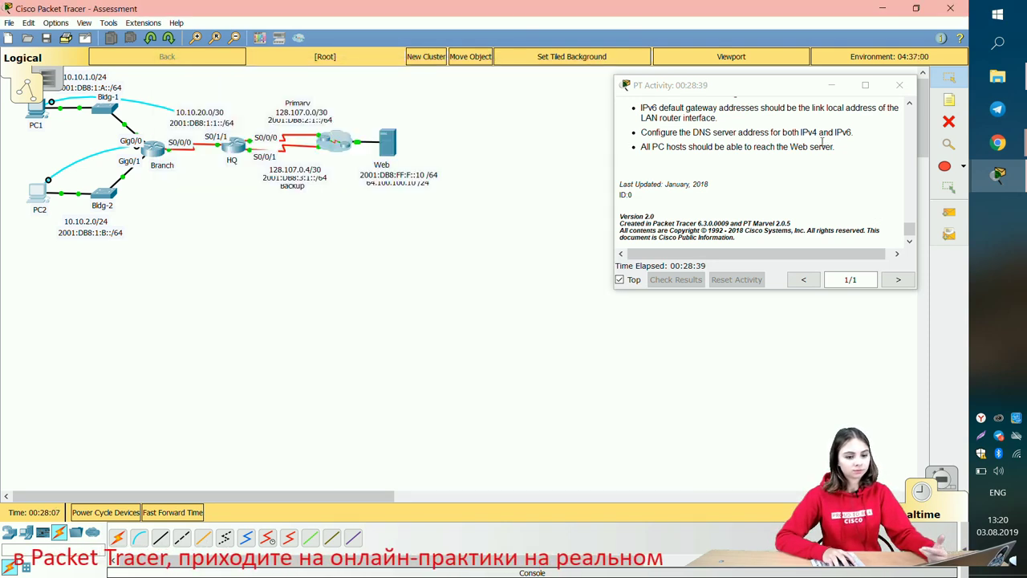
Step: Minimize Packet Tracer, leaving it running, and submit the assessment on the RSE Chapter 2 Practice Skills Assessment page in Chrome
{"action": "left_click", "coordinate": [793, 146]}
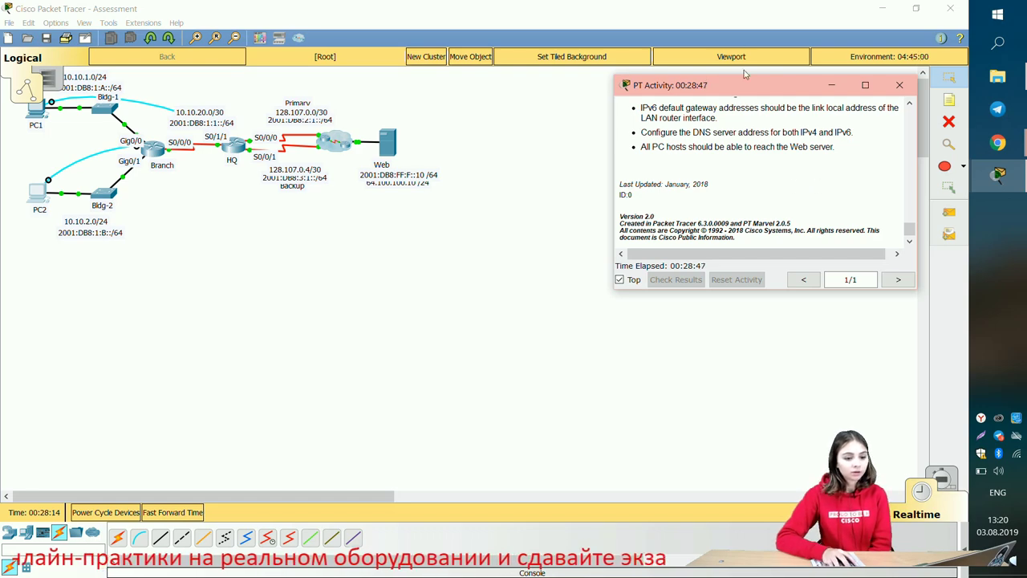
{"action": "left_click", "coordinate": [889, 16]}
{"action": "left_click", "coordinate": [888, 11]}
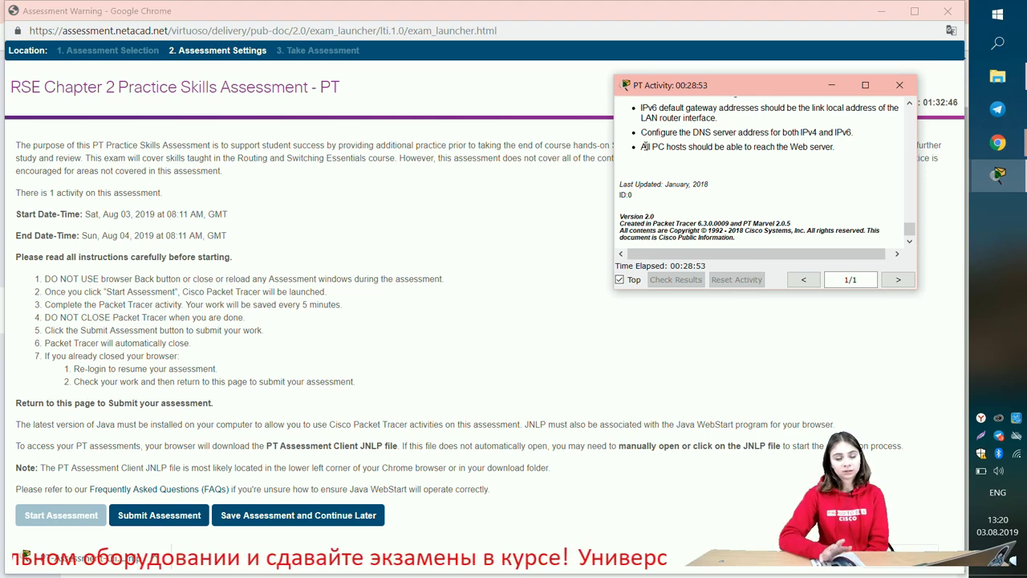
{"action": "left_click", "coordinate": [149, 515]}
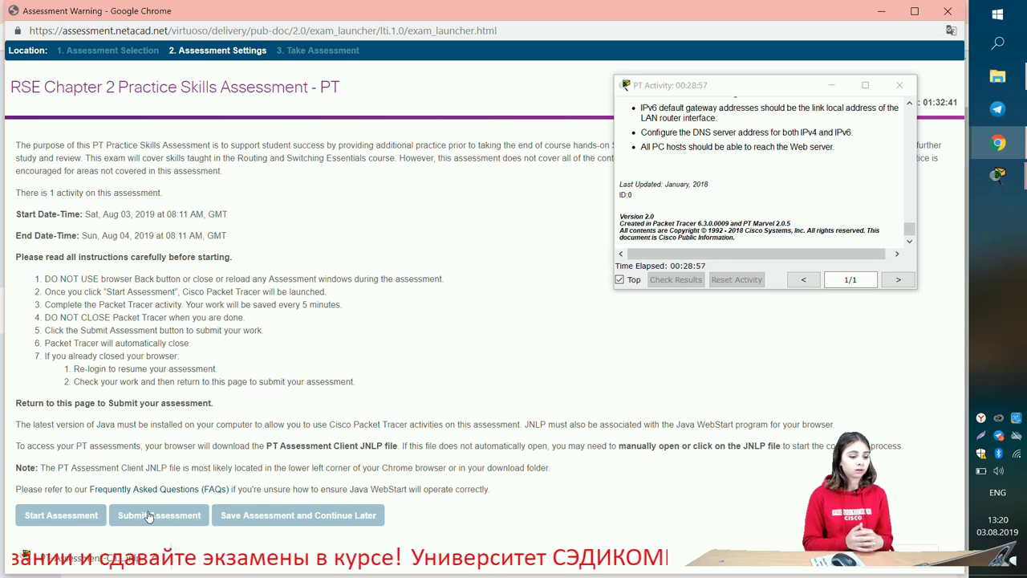